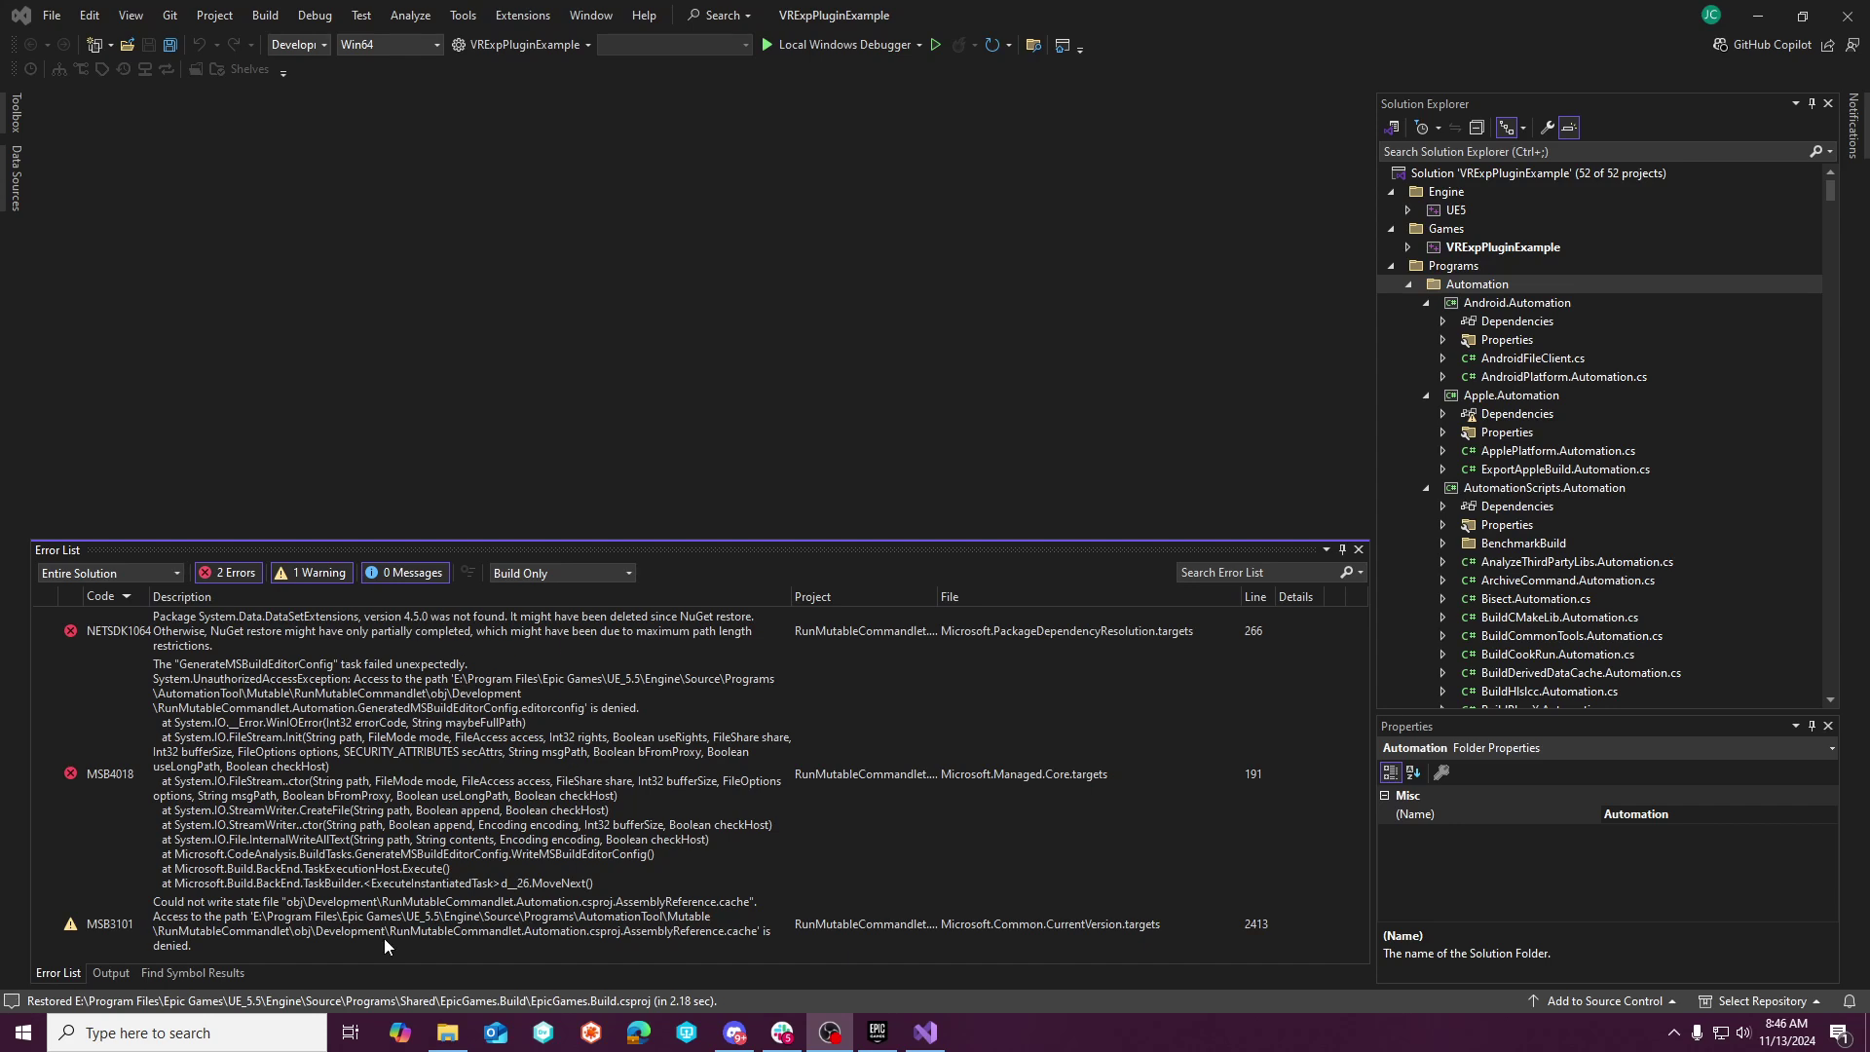
Glance at the build output, collapse the Programs and Games folders, then return to the Error List.
left_click(112, 973)
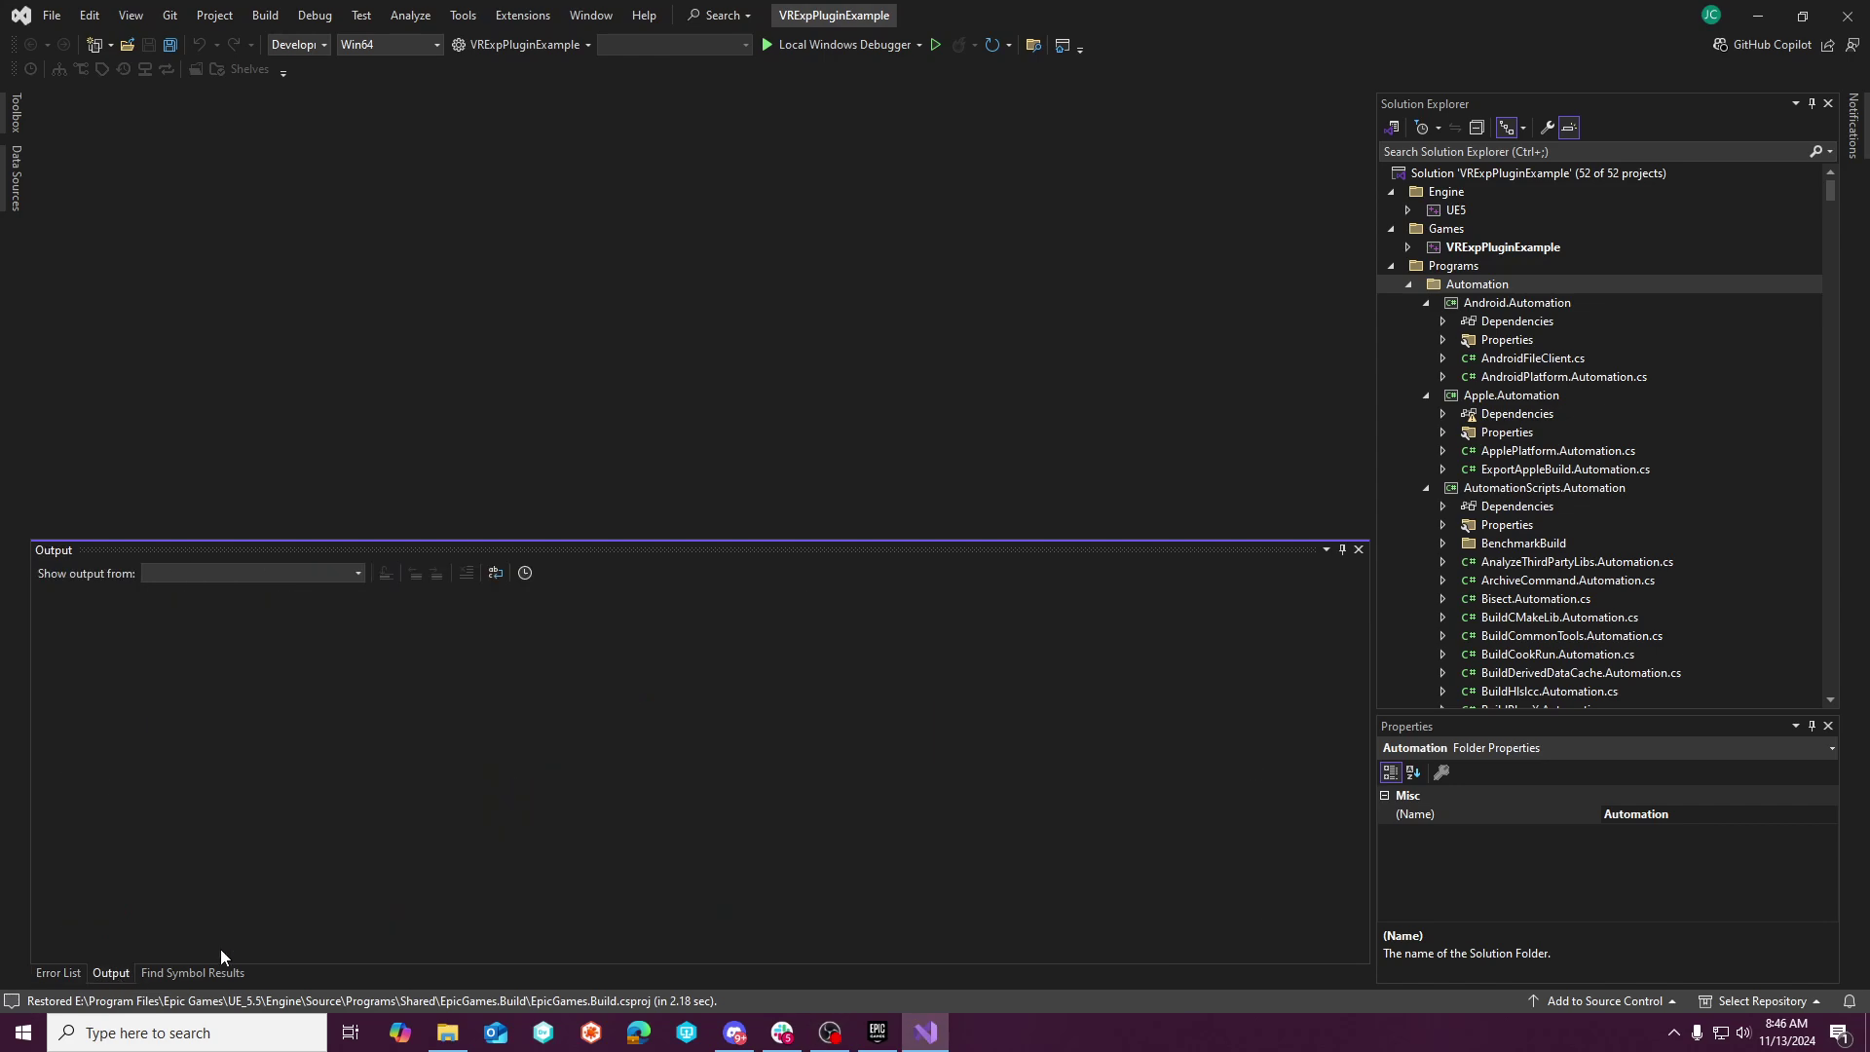
left_click(1391, 266)
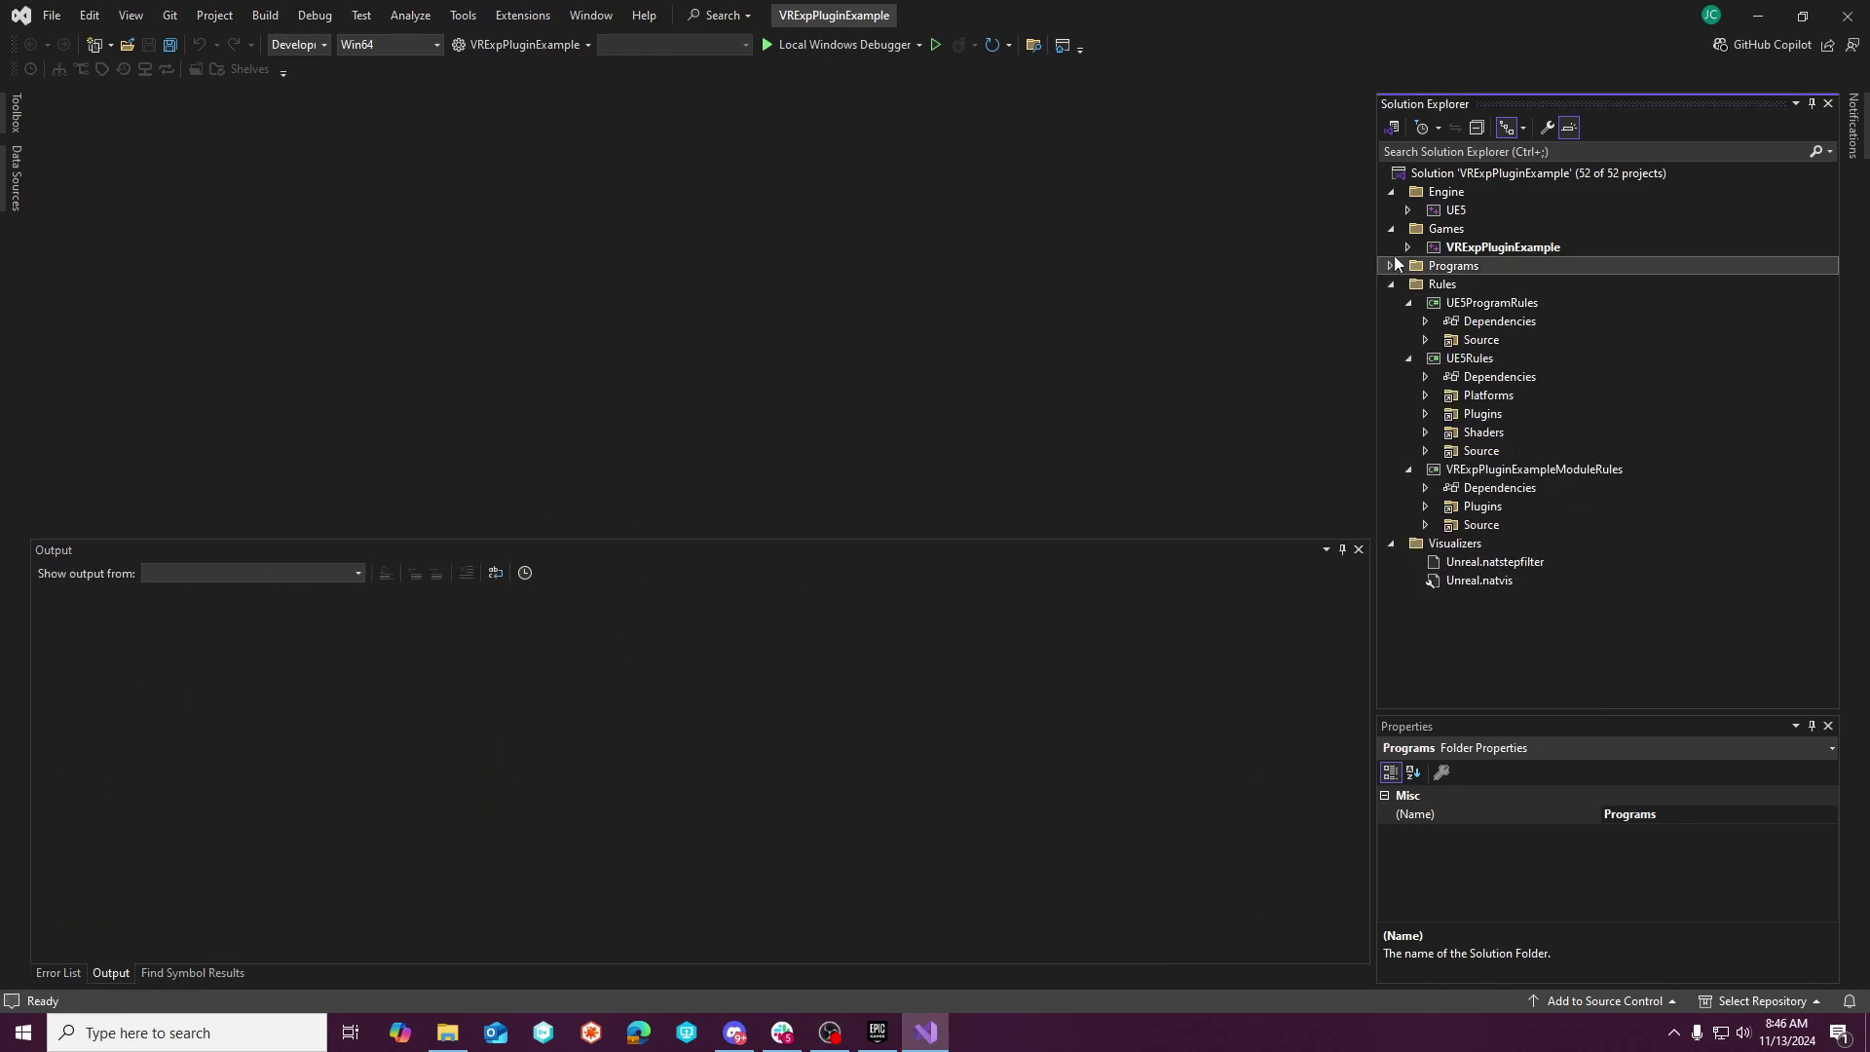
left_click(1392, 230)
left_click(58, 973)
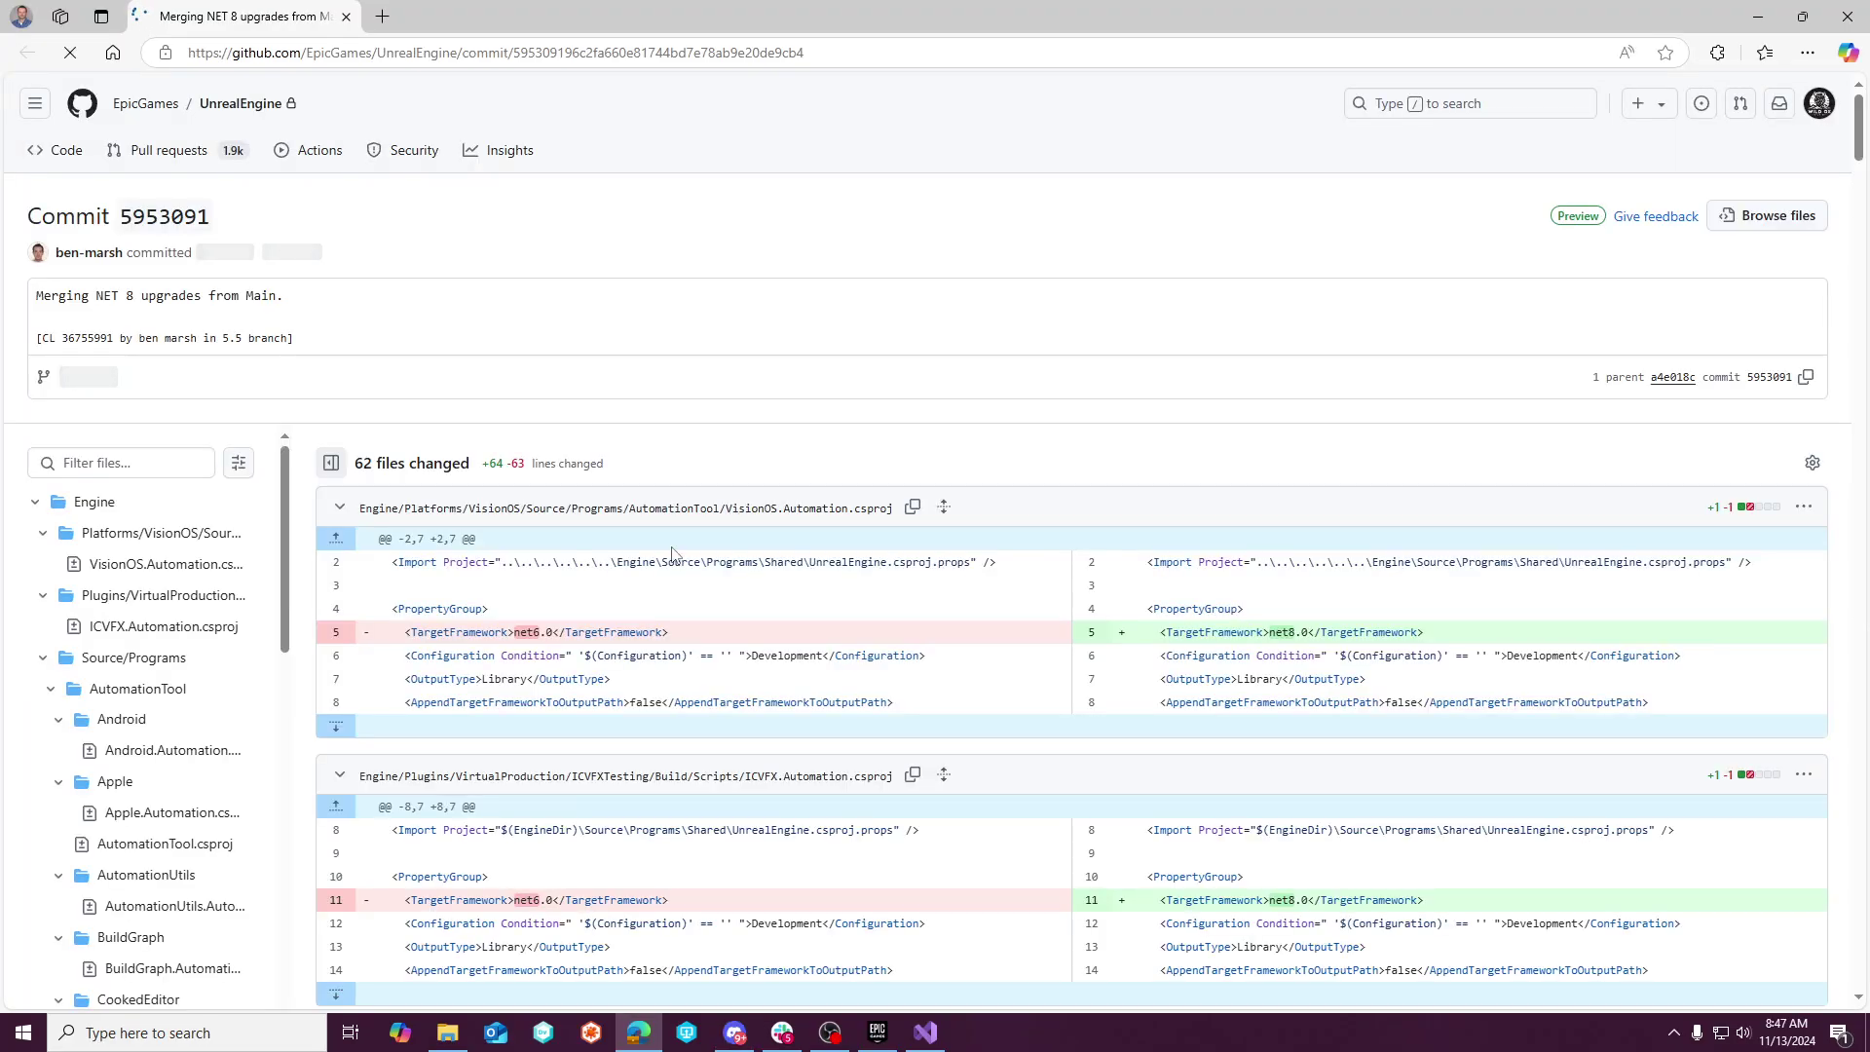
Jump to the commit's comment thread and follow the link to fix commit 3a0ab3e.
scroll(1072, 390, "down", 6)
left_click_drag(1853, 187, 1853, 965)
left_click(1853, 967)
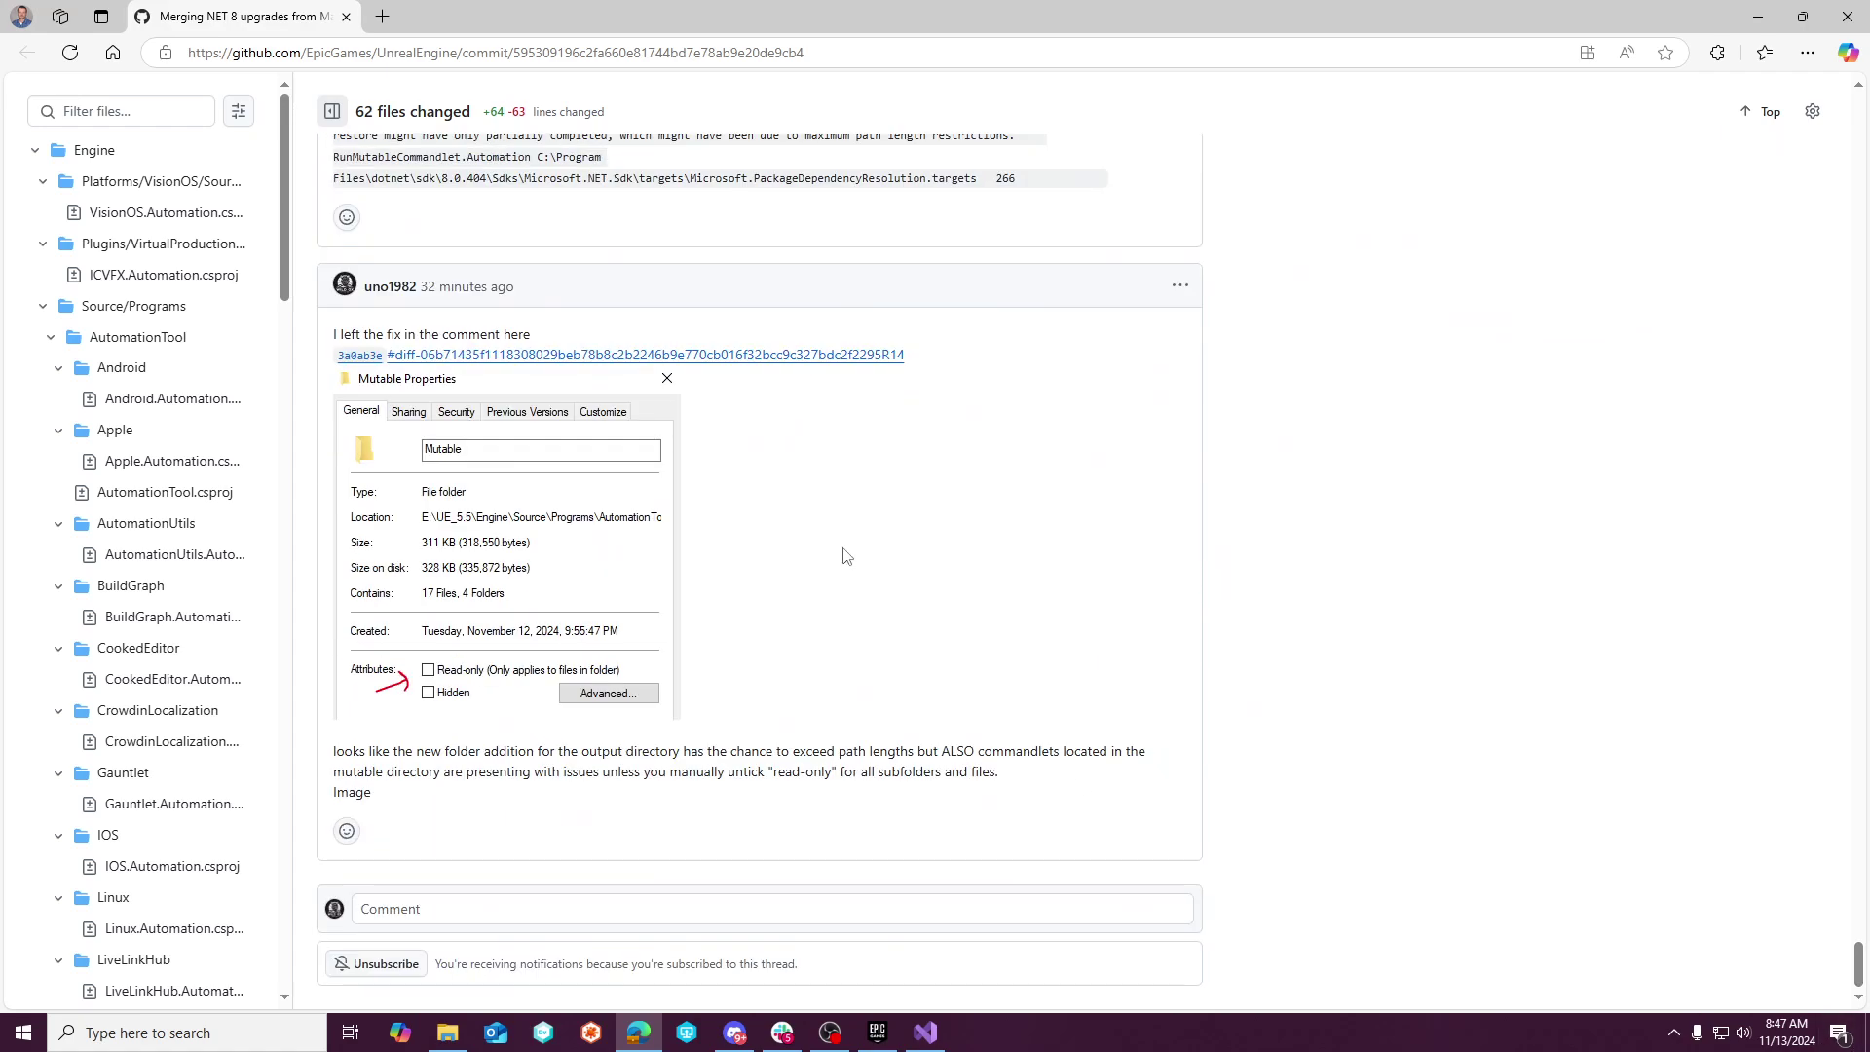
scroll(690, 555, "up", 3)
scroll(692, 580, "down", 2)
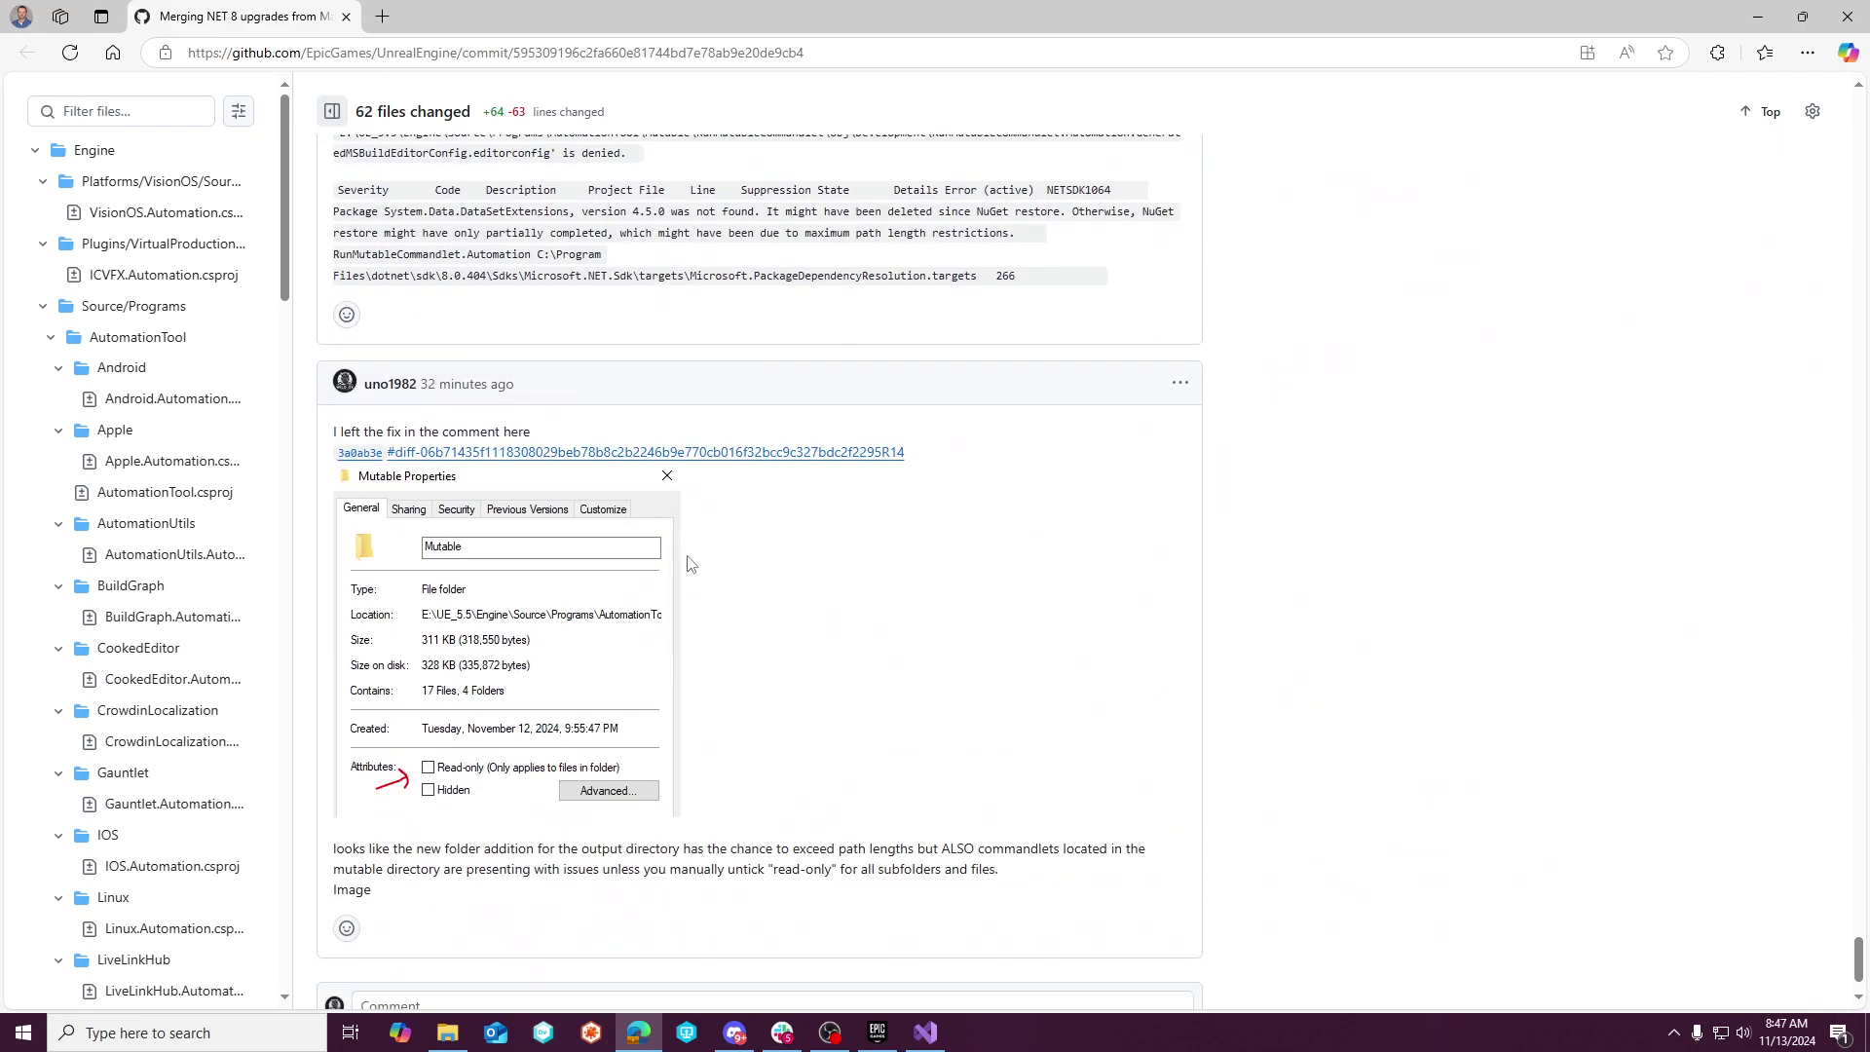
left_click(718, 454)
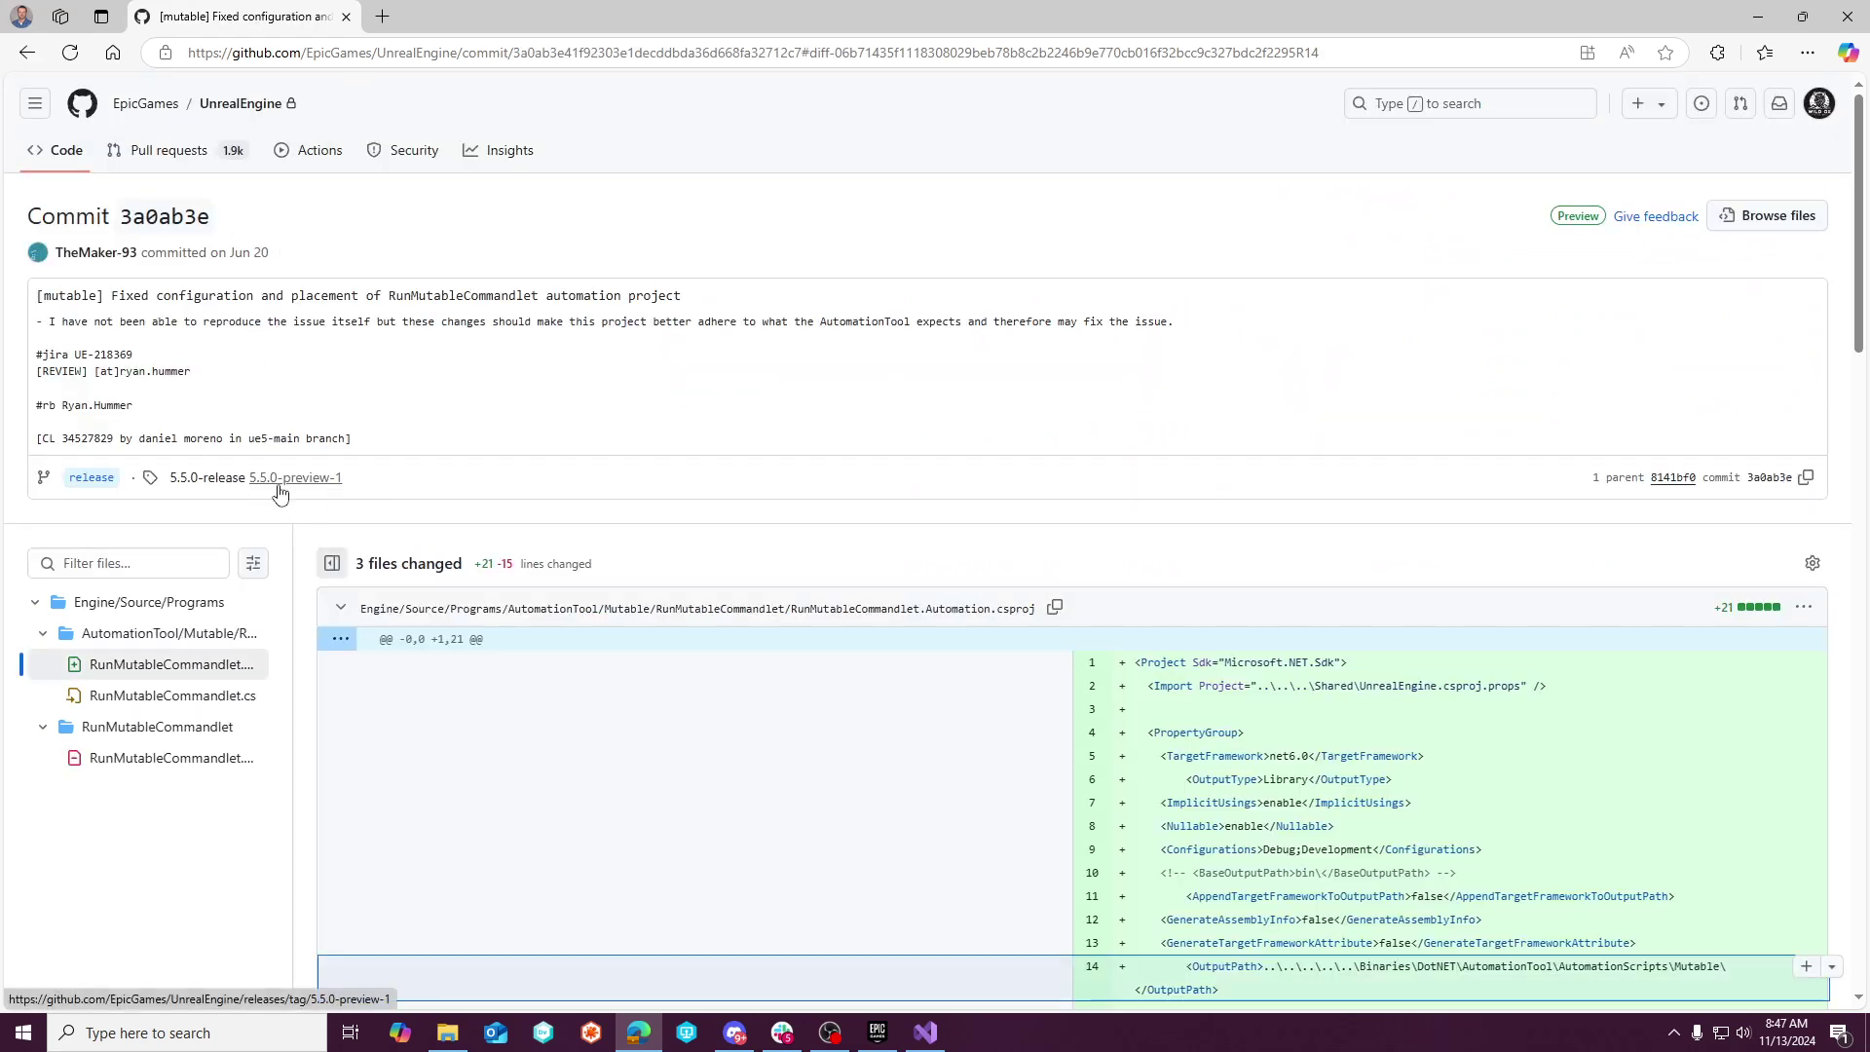
Scroll through commit 3a0ab3e's comments to the one showing the Mutable Properties dialog.
scroll(1127, 691, "down", 3)
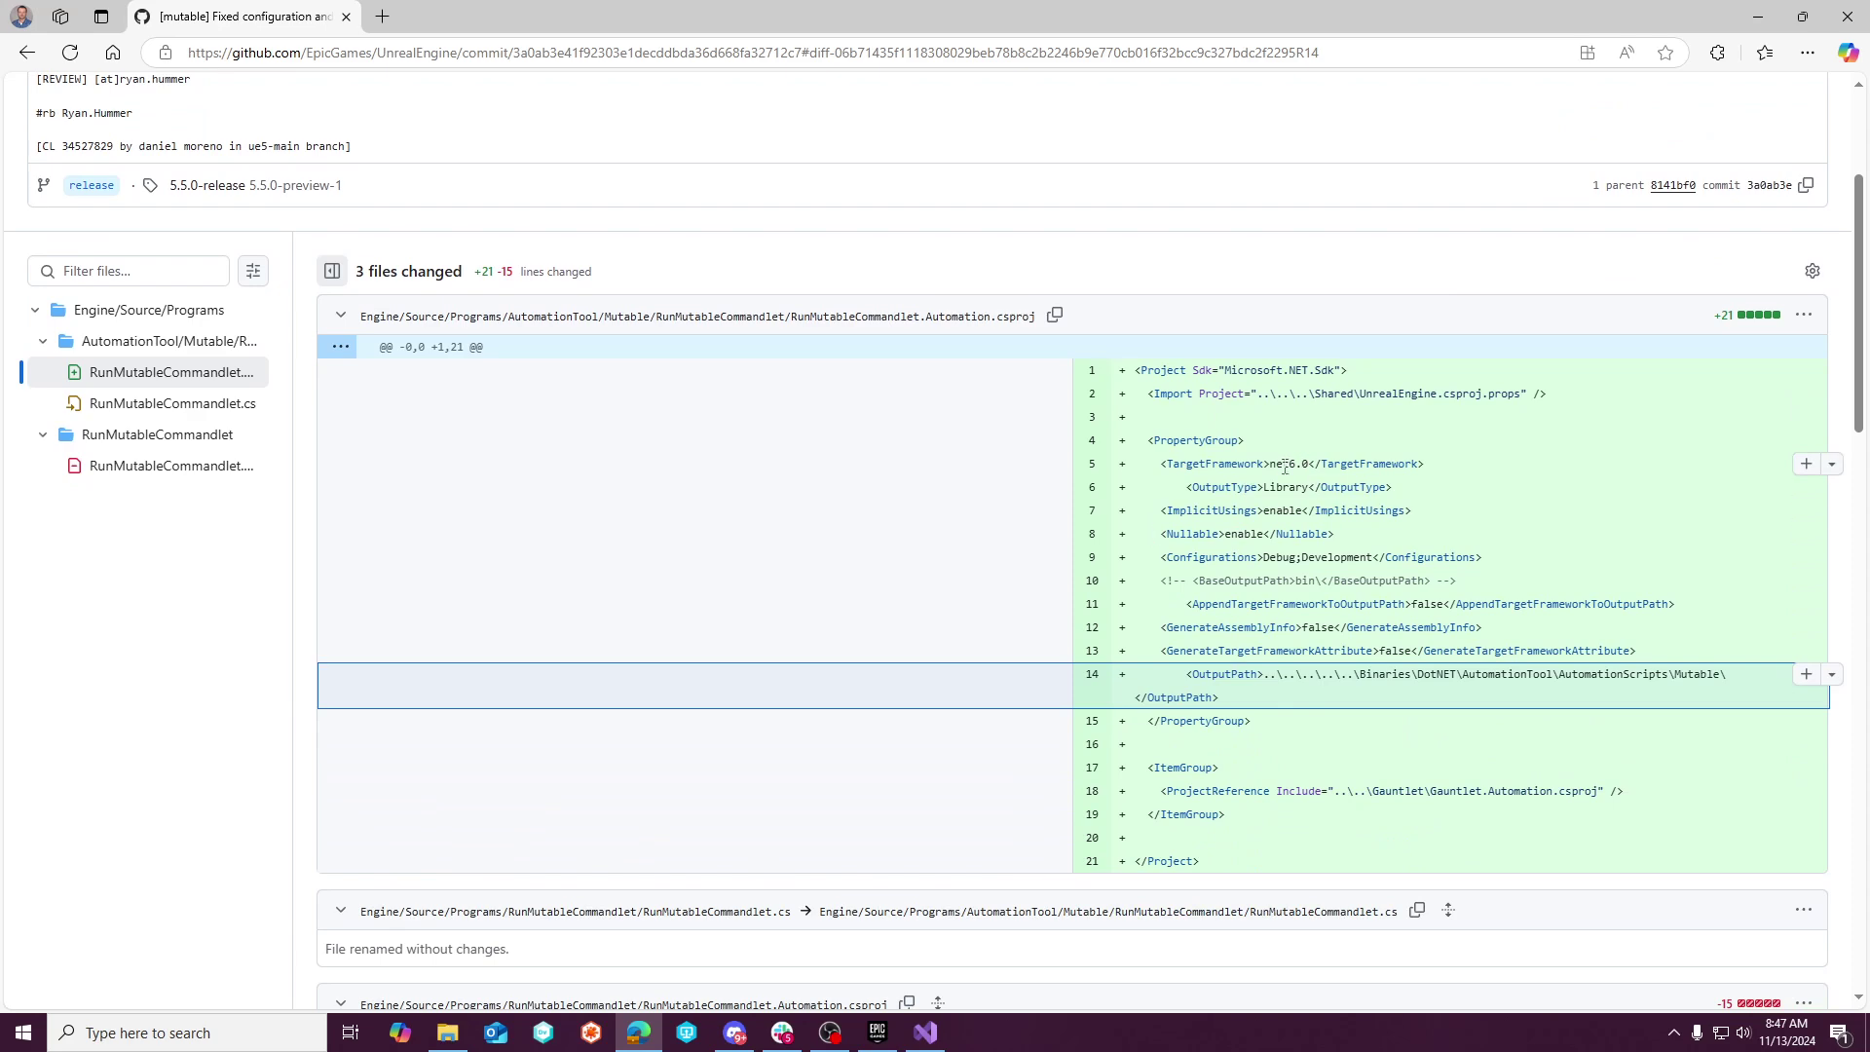
scroll(759, 487, "up", 3)
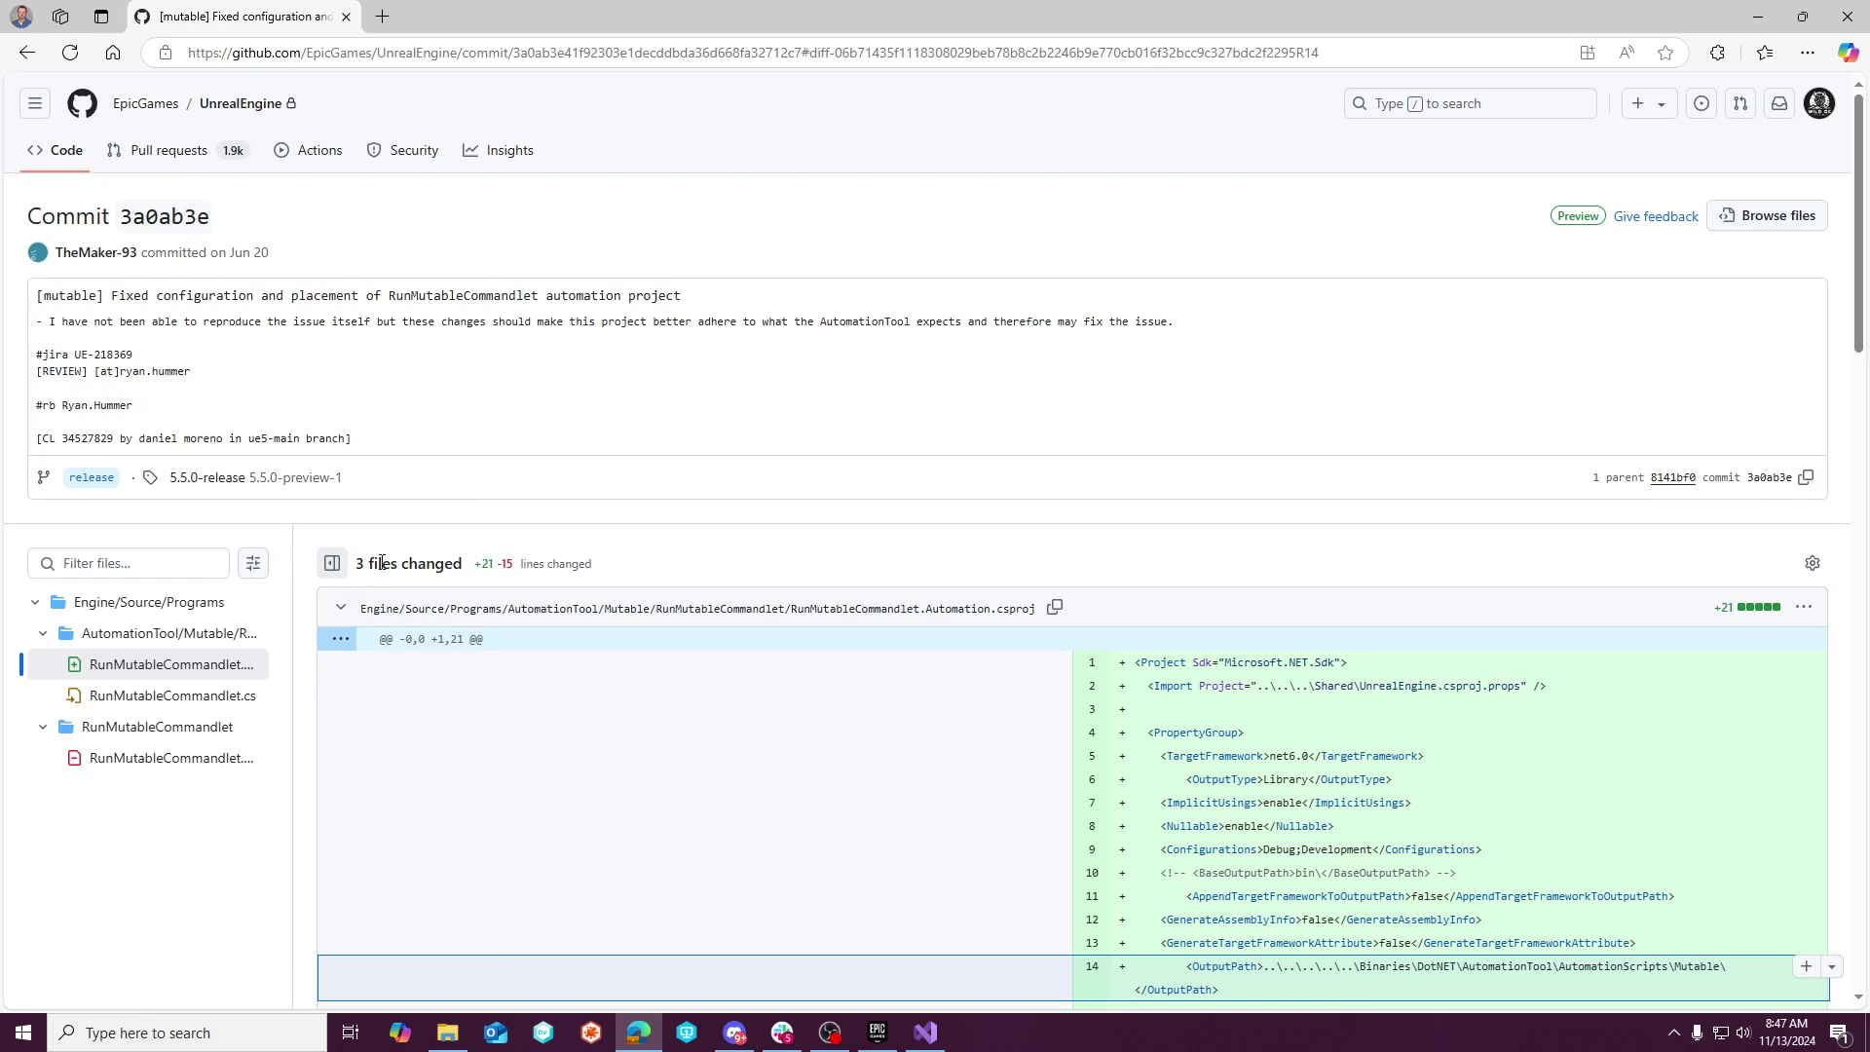
scroll(382, 562, "down", 7)
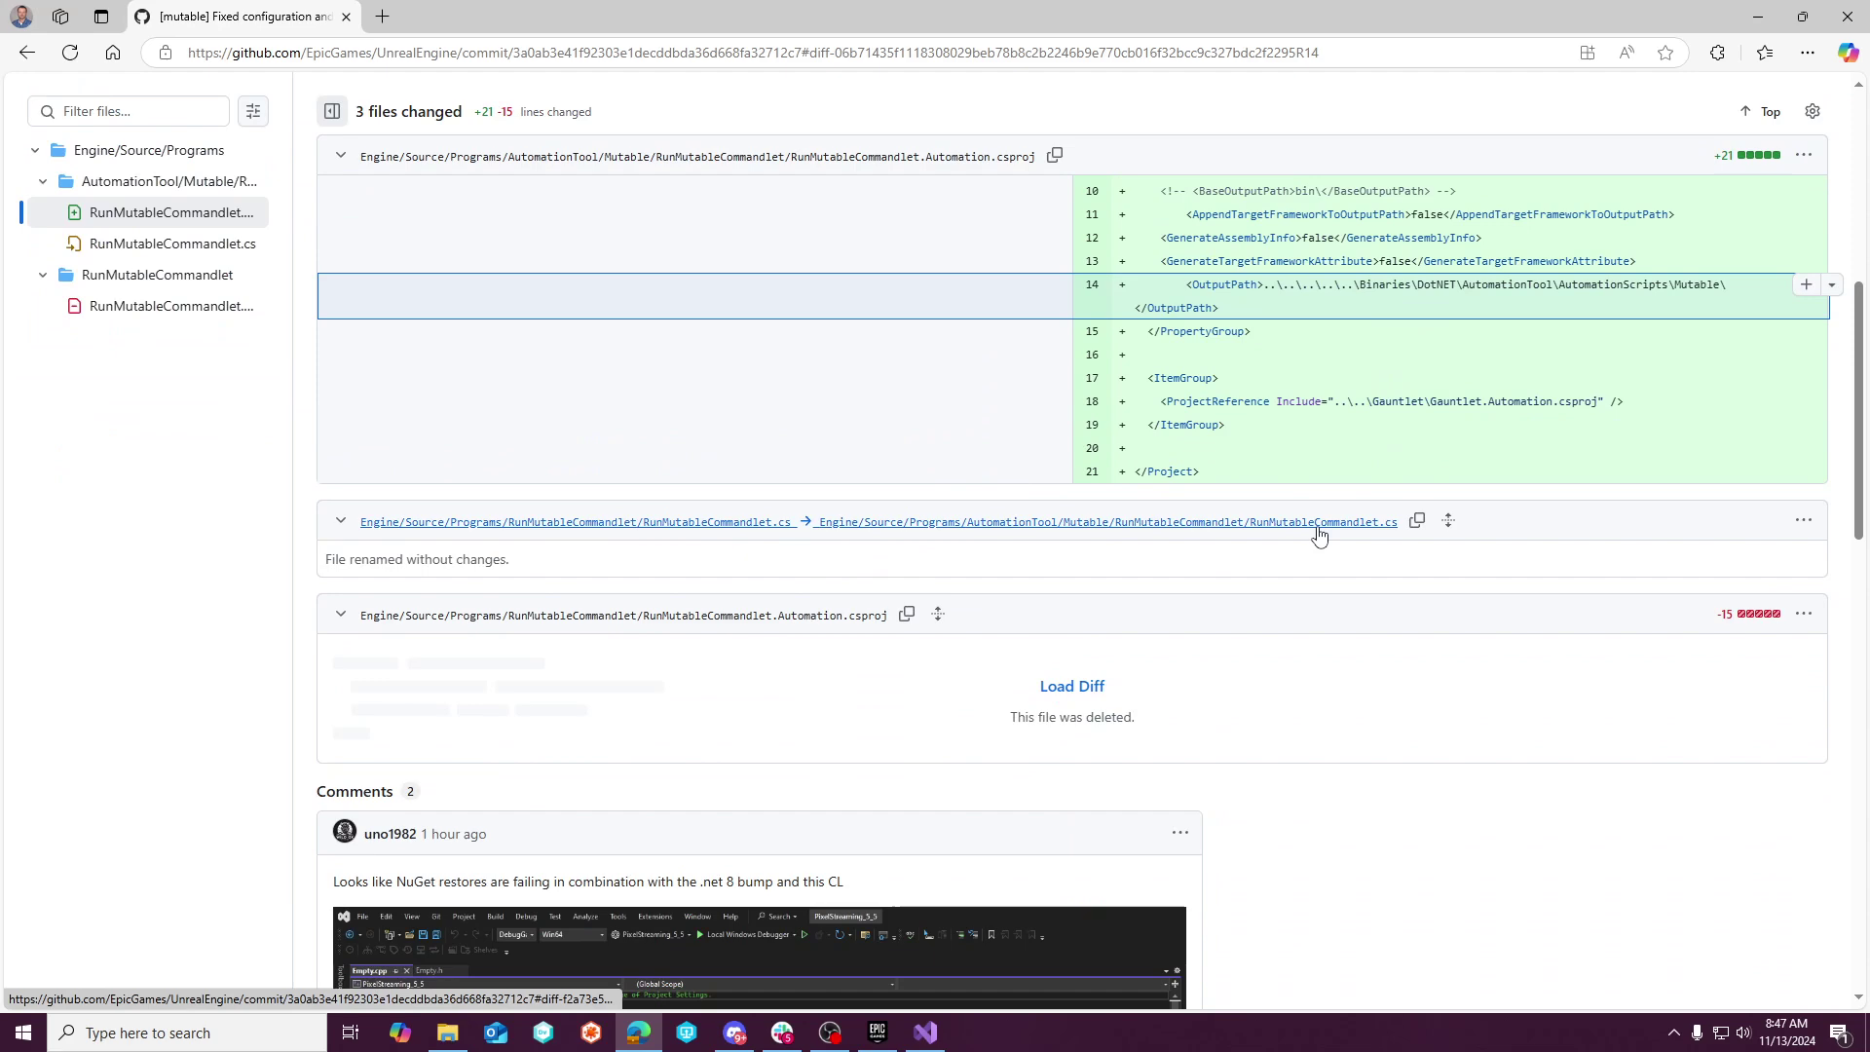
scroll(1320, 535, "down", 8)
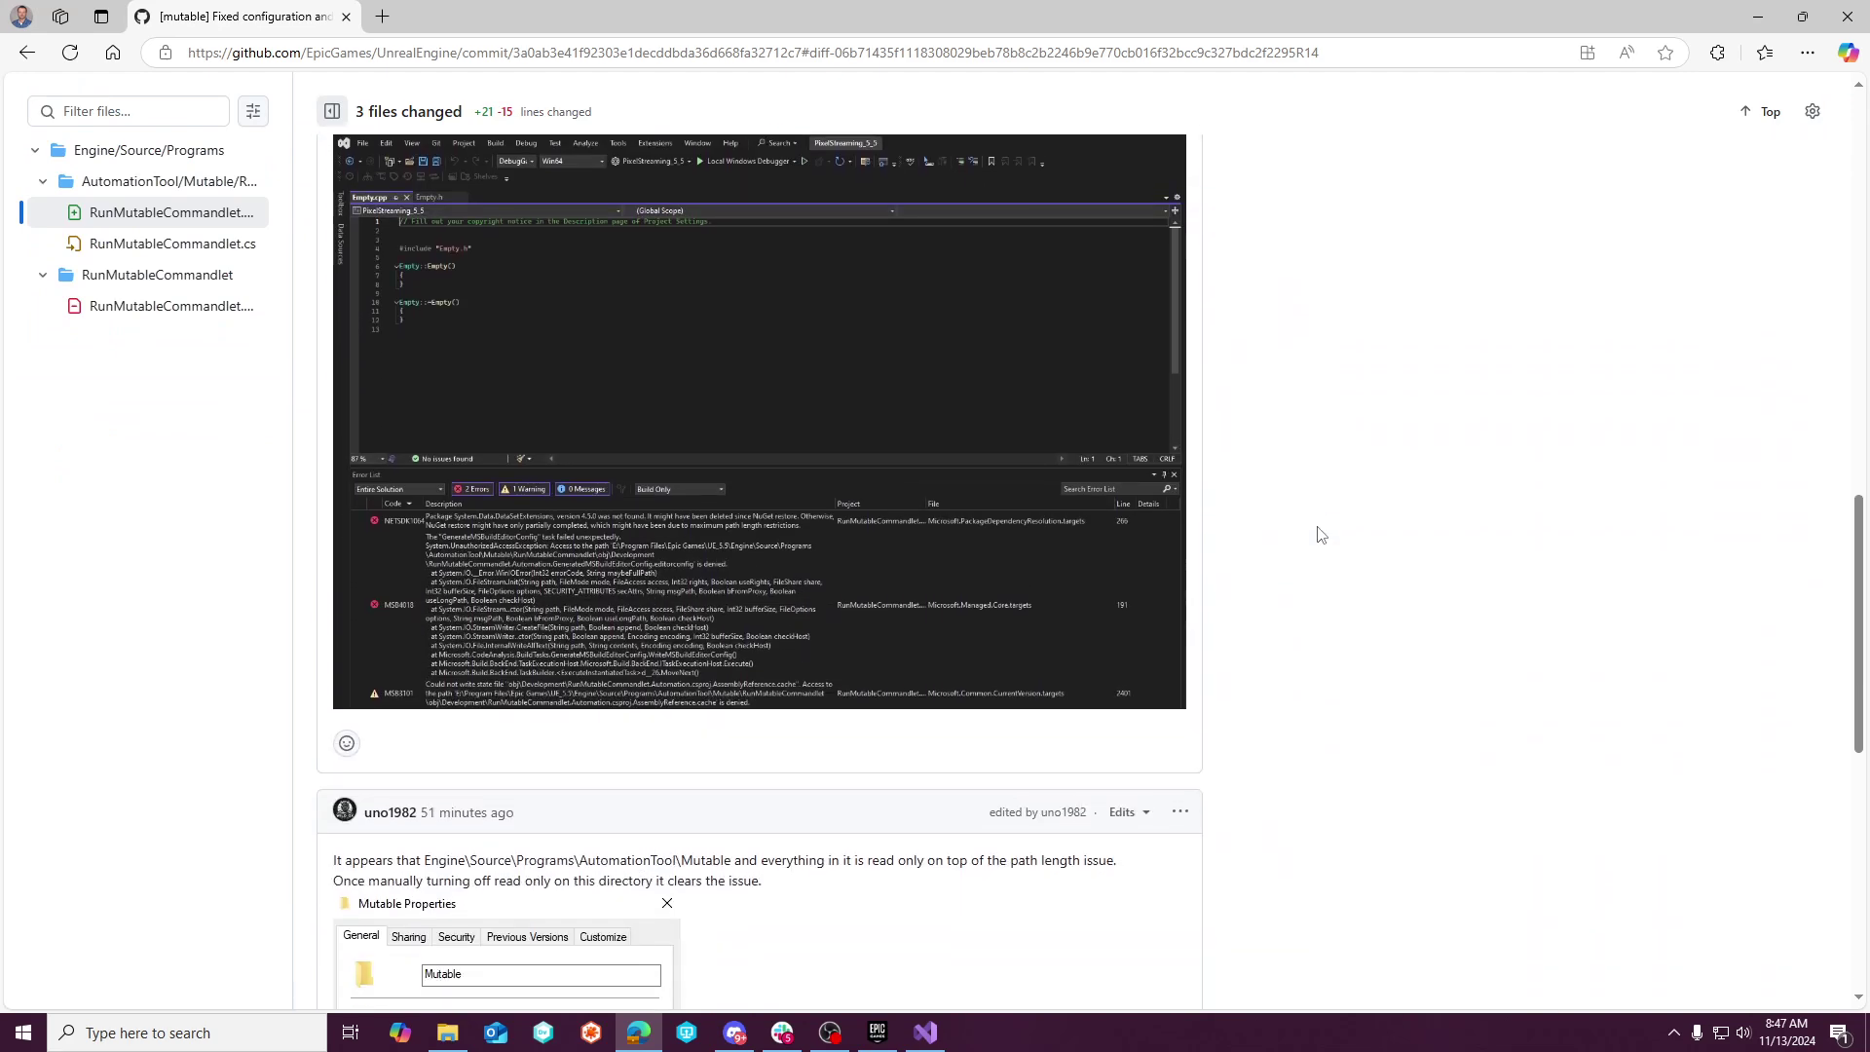
scroll(1296, 545, "down", 3)
scroll(659, 646, "down", 1)
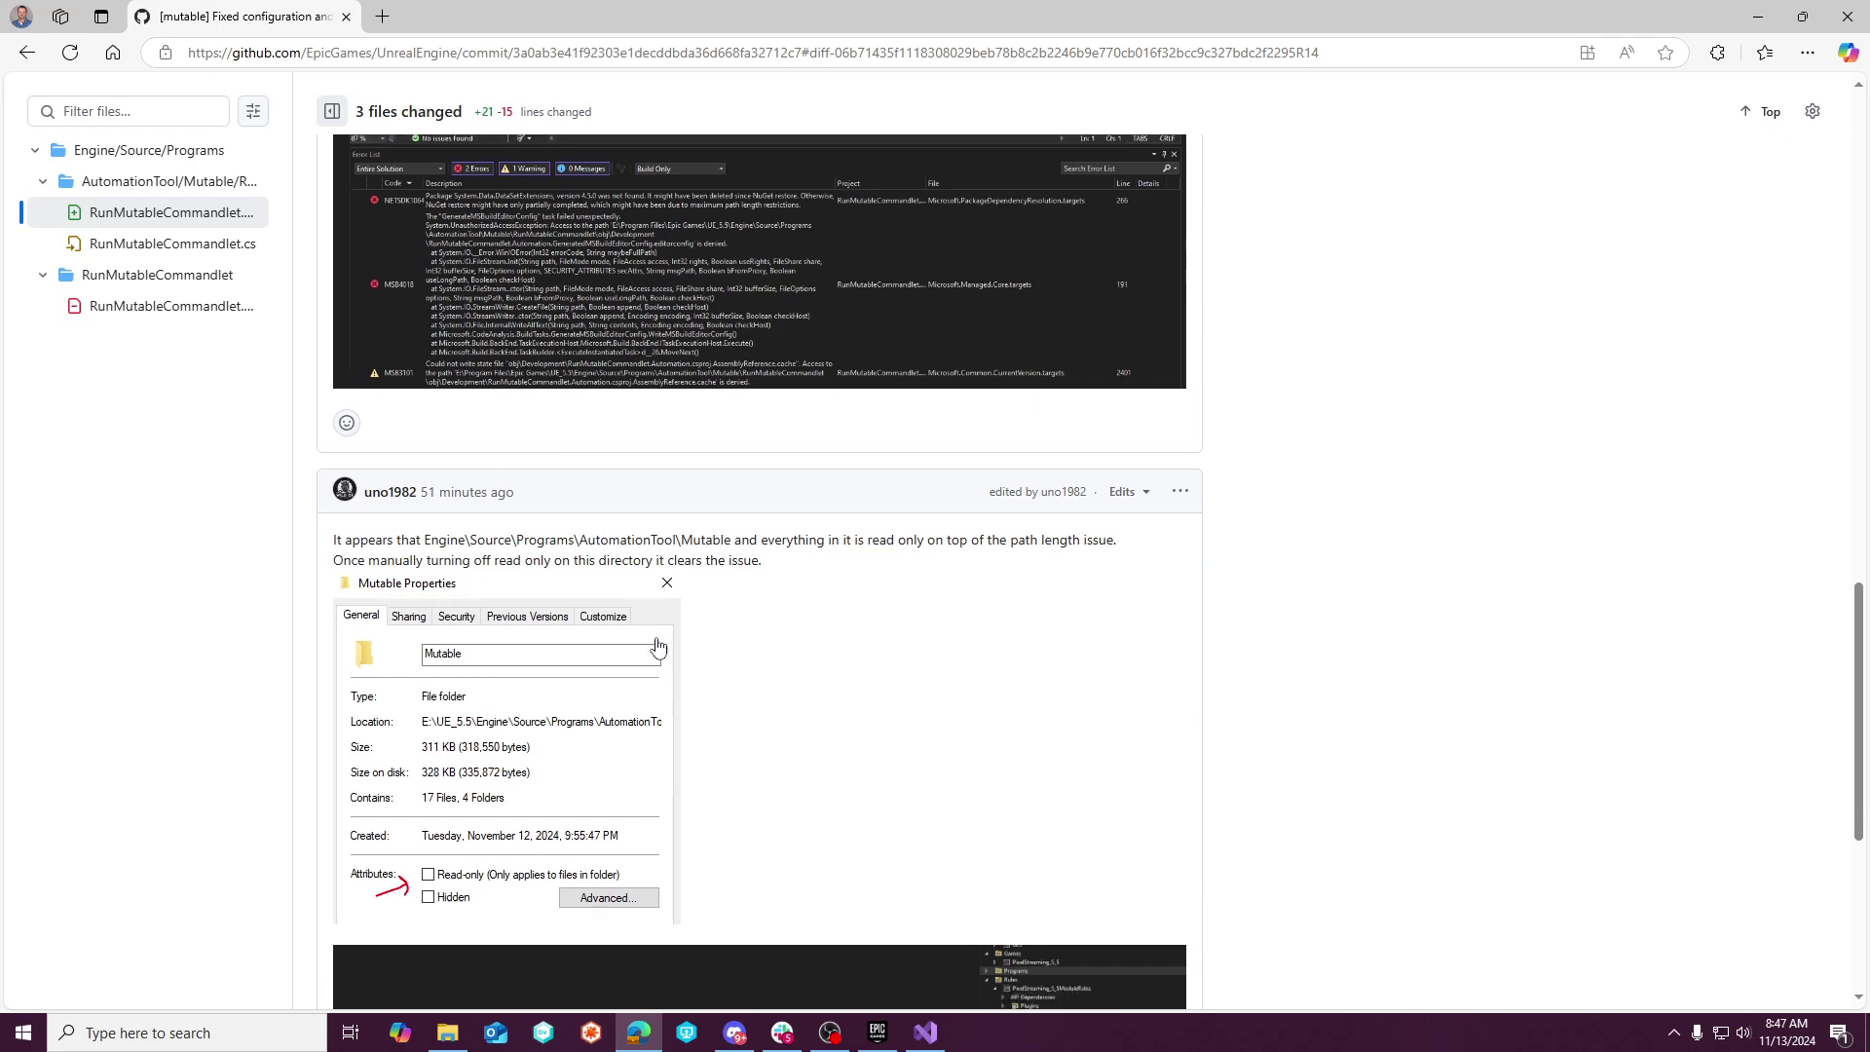
scroll(658, 647, "down", 5)
scroll(571, 710, "up", 5)
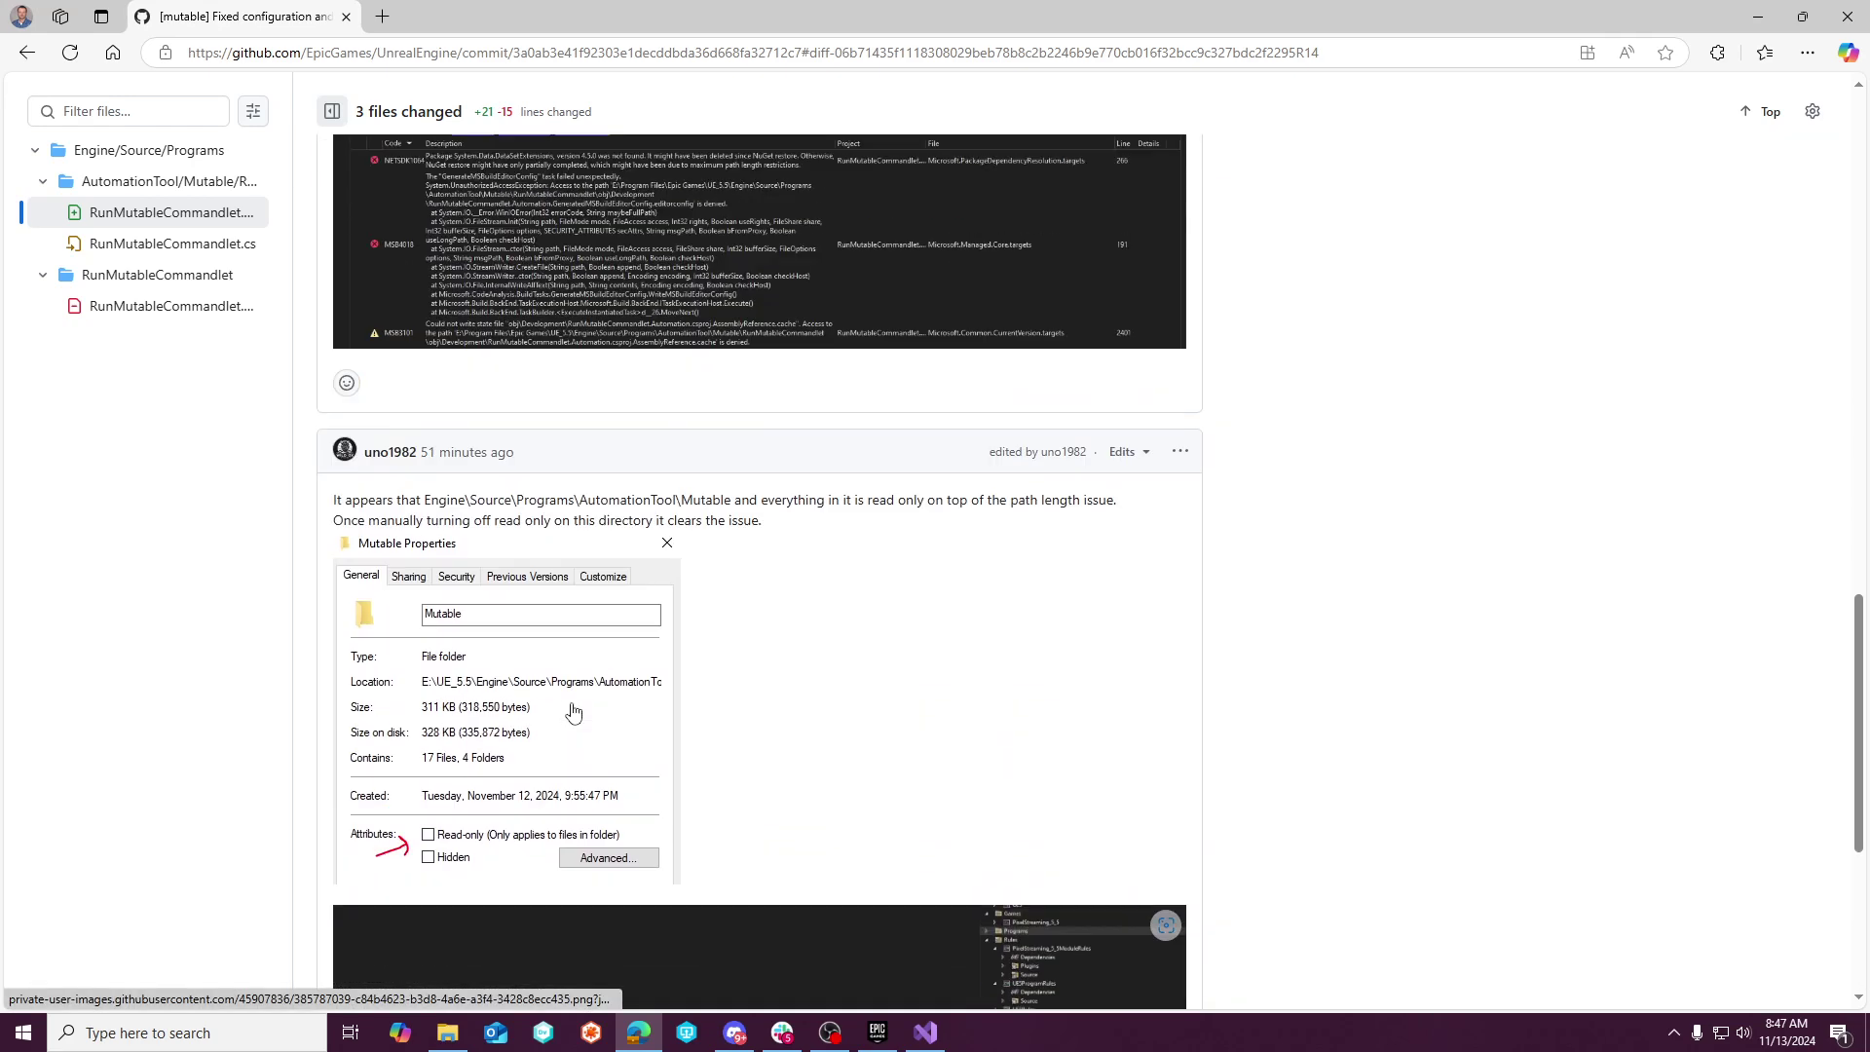
scroll(573, 712, "up", 7)
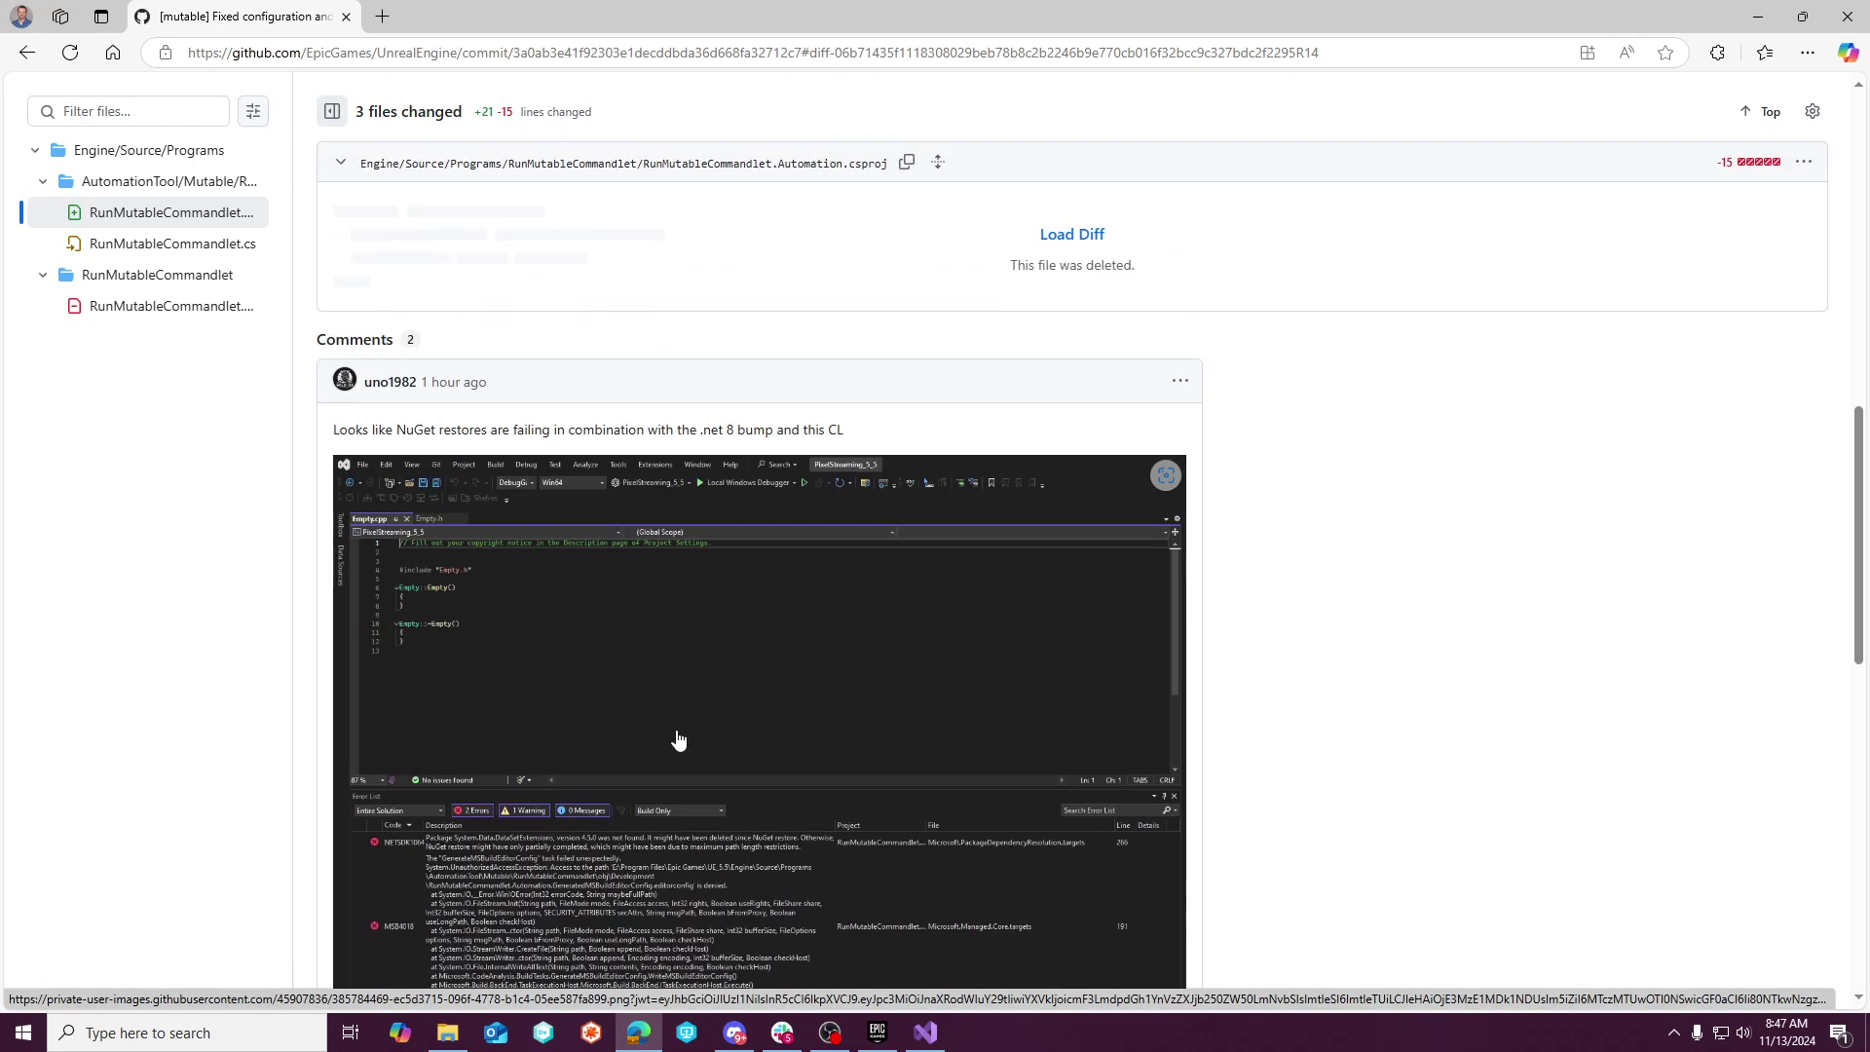
scroll(847, 743, "down", 6)
scroll(763, 565, "up", 5)
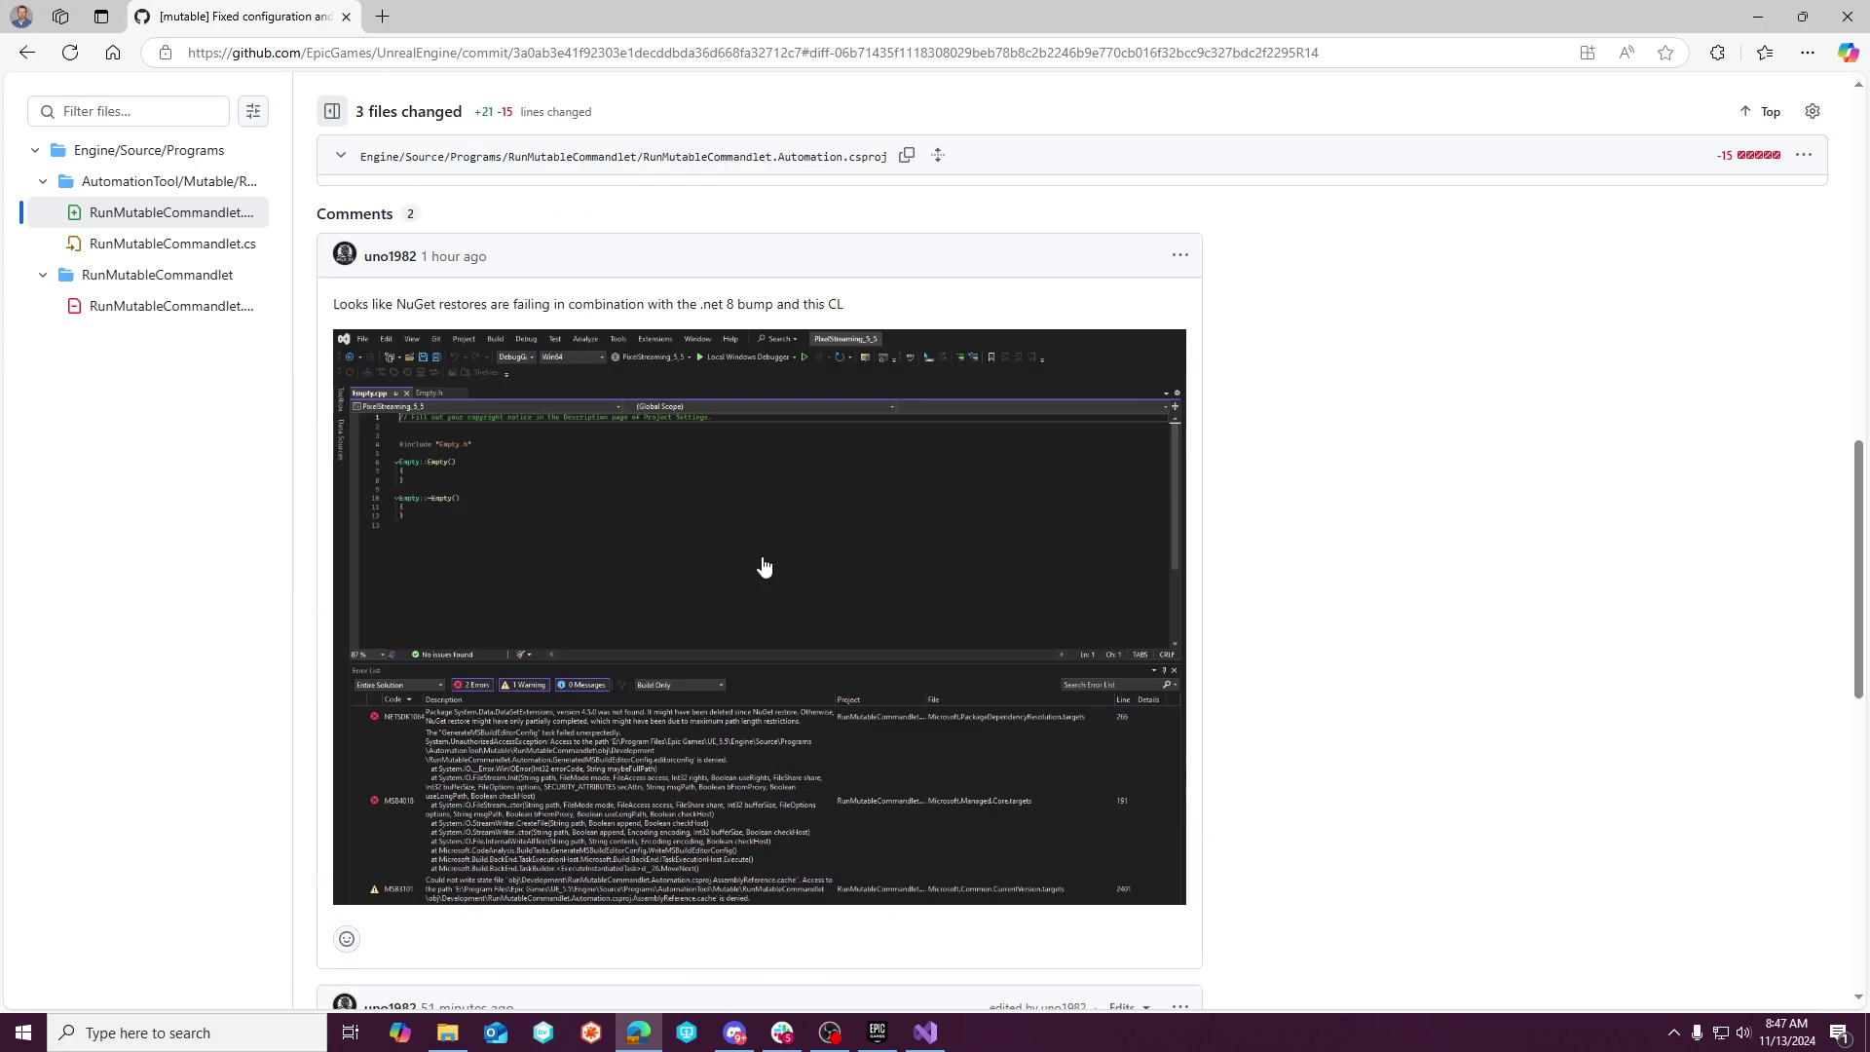
scroll(764, 567, "up", 10)
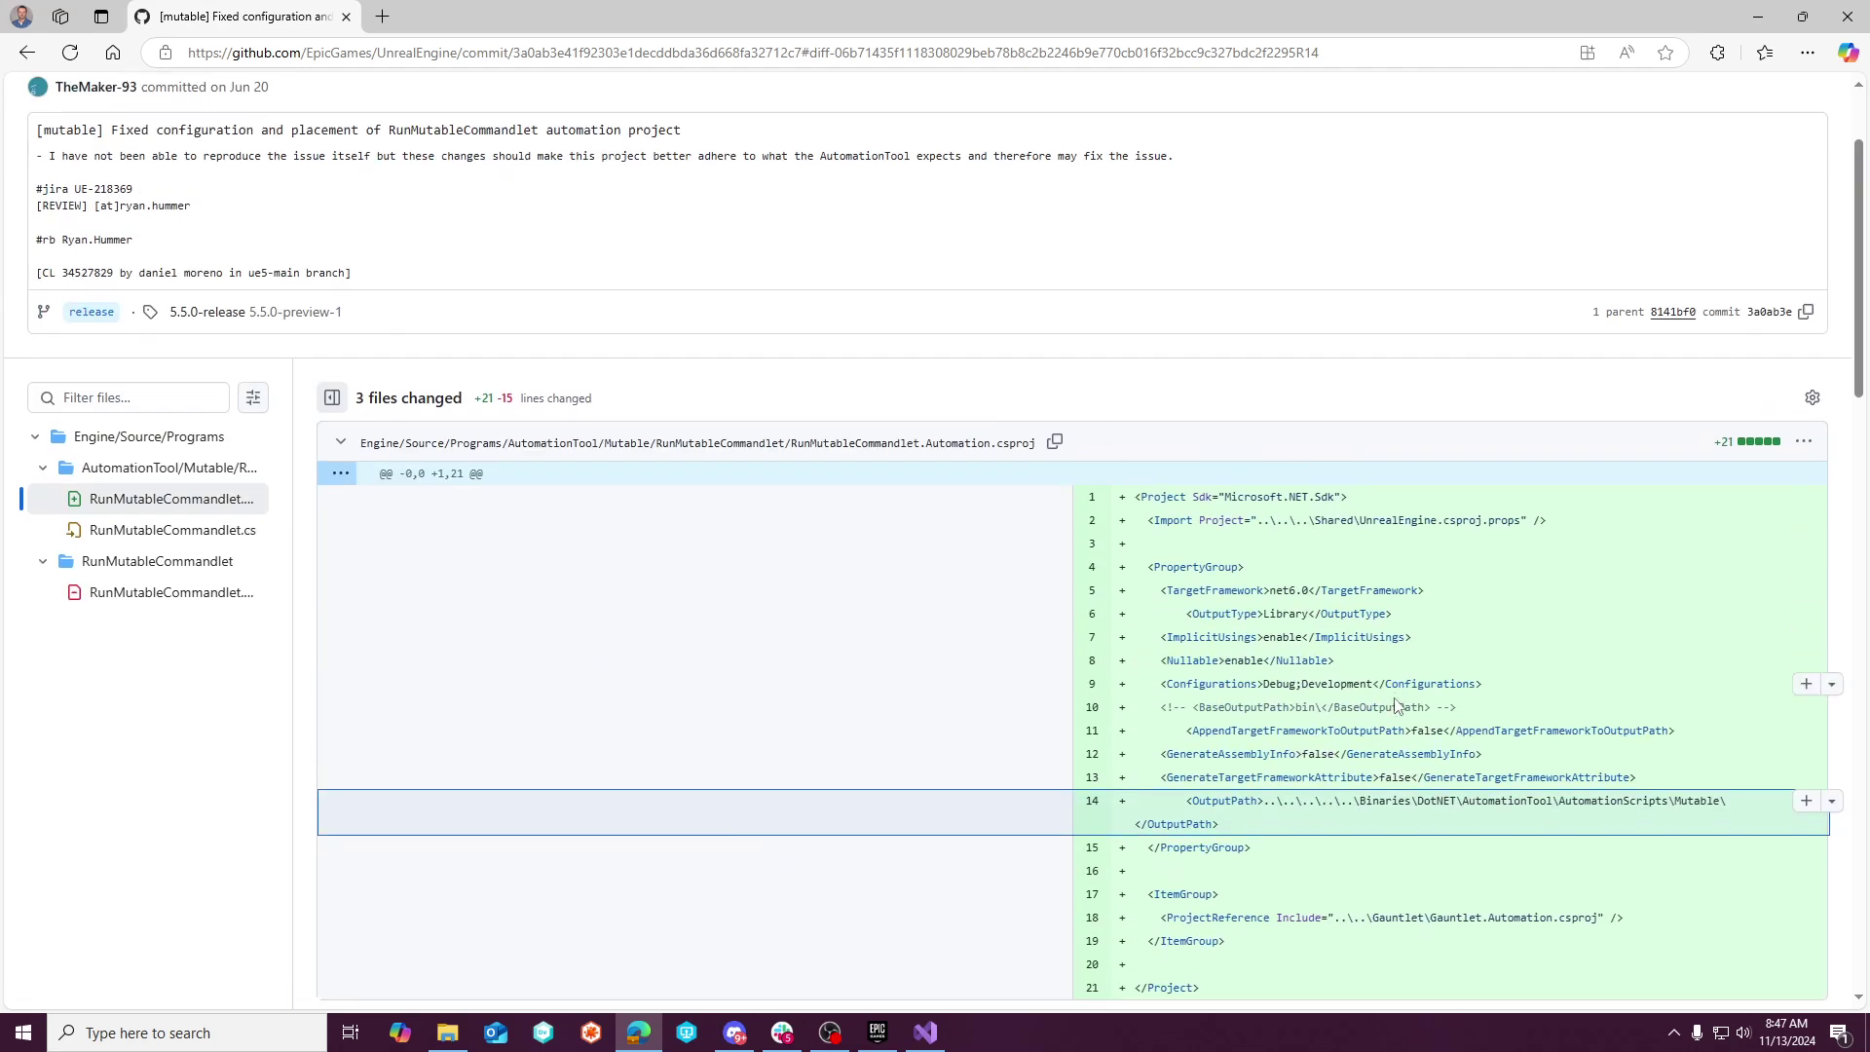
scroll(1379, 674, "down", 6)
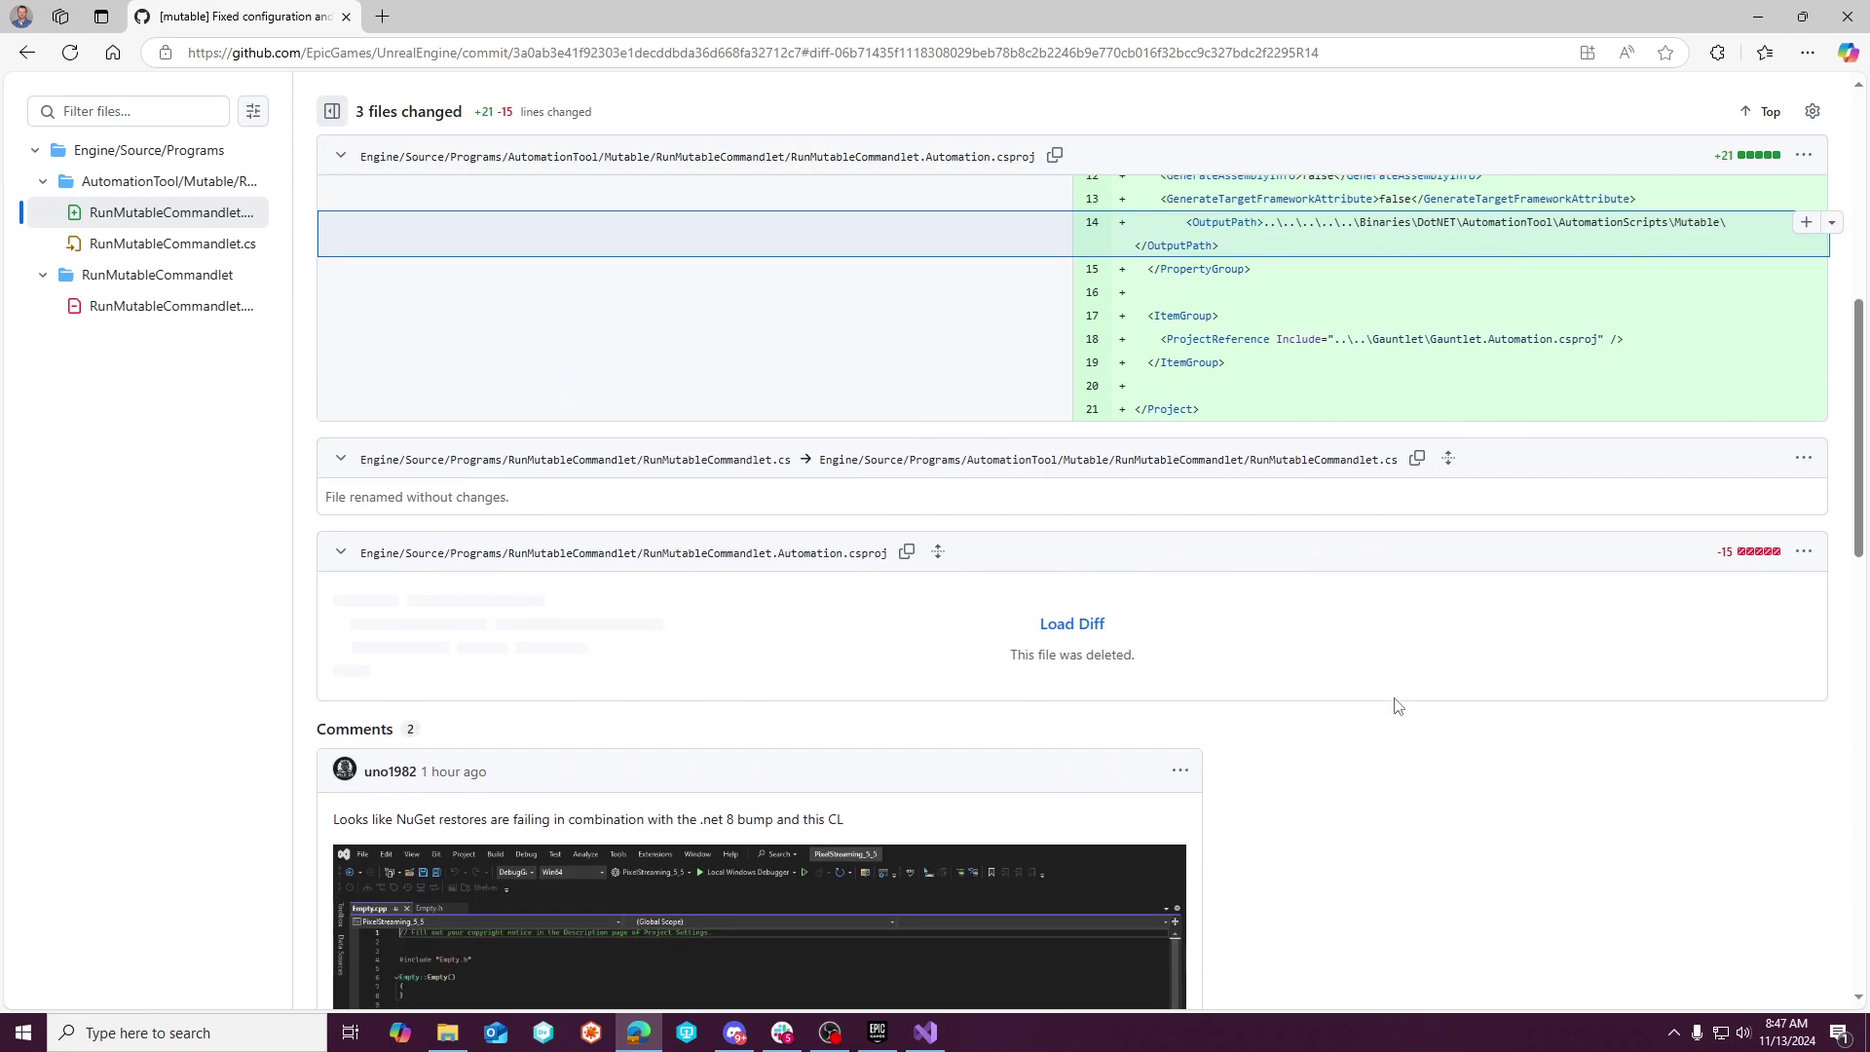
scroll(1398, 705, "down", 4)
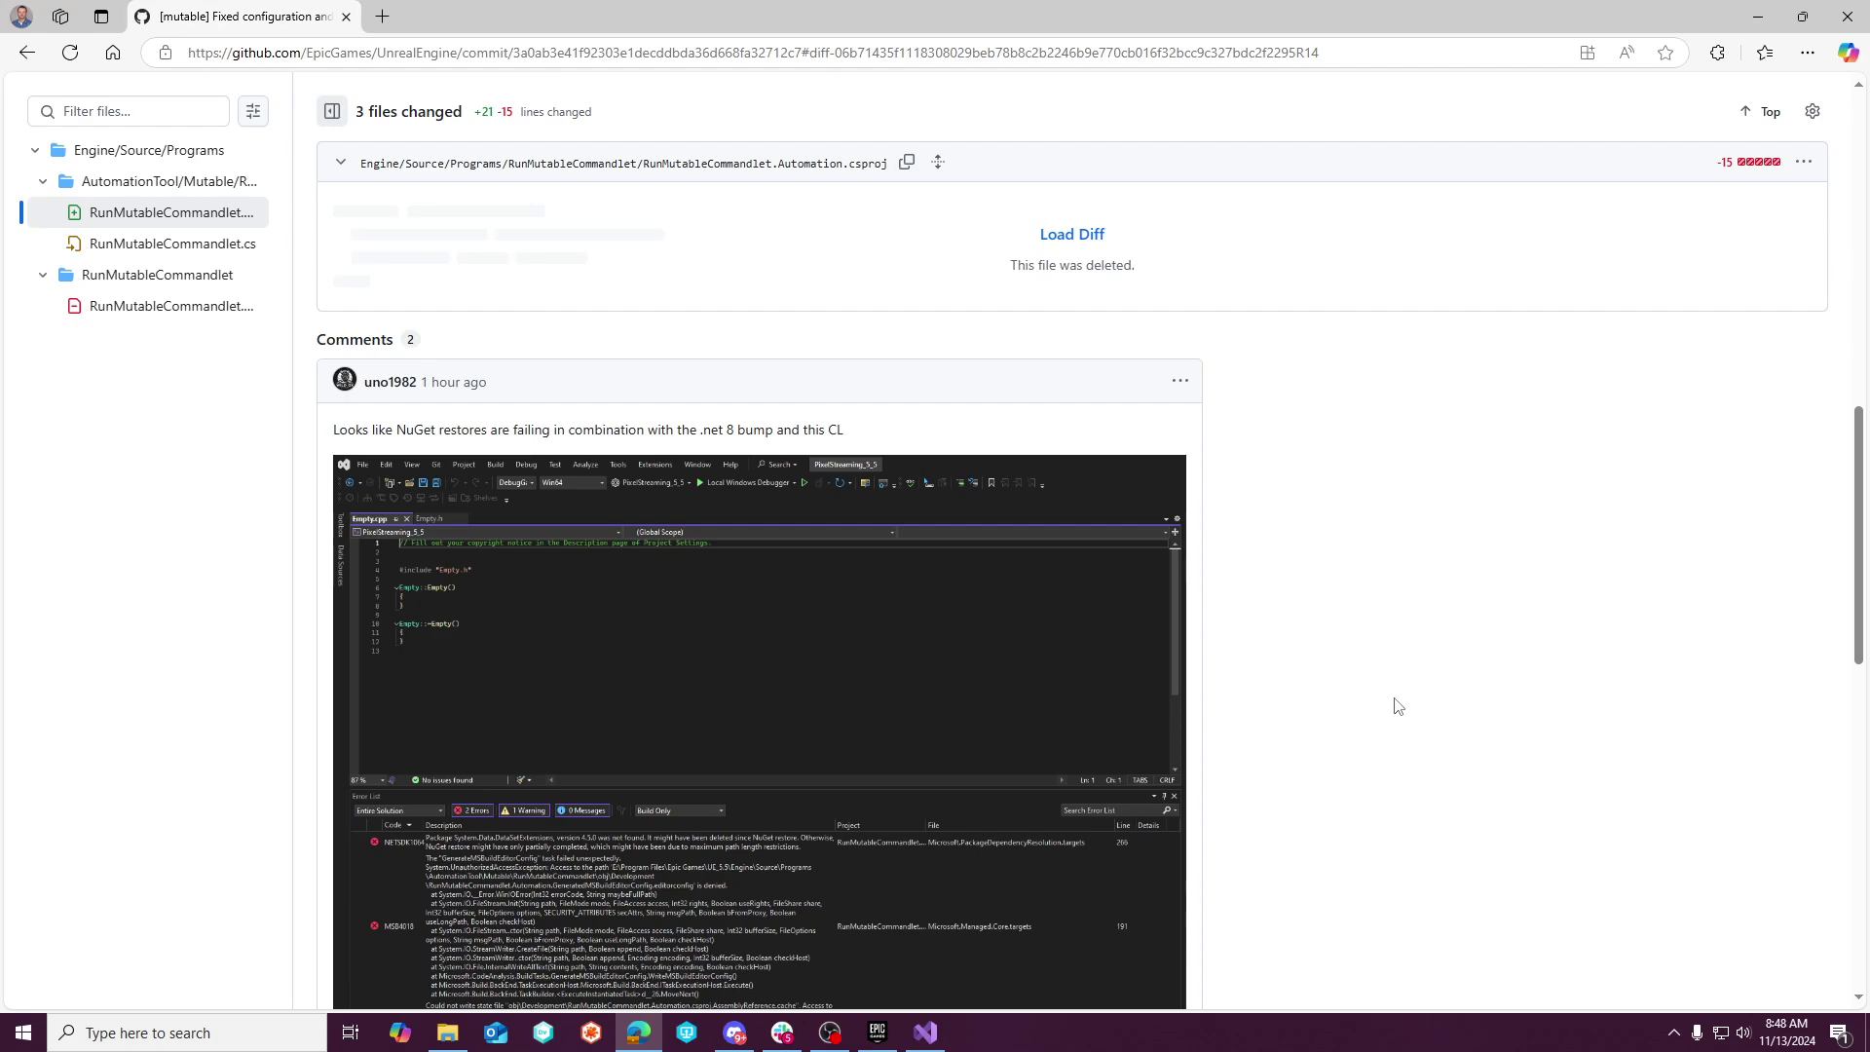
scroll(1398, 705, "down", 8)
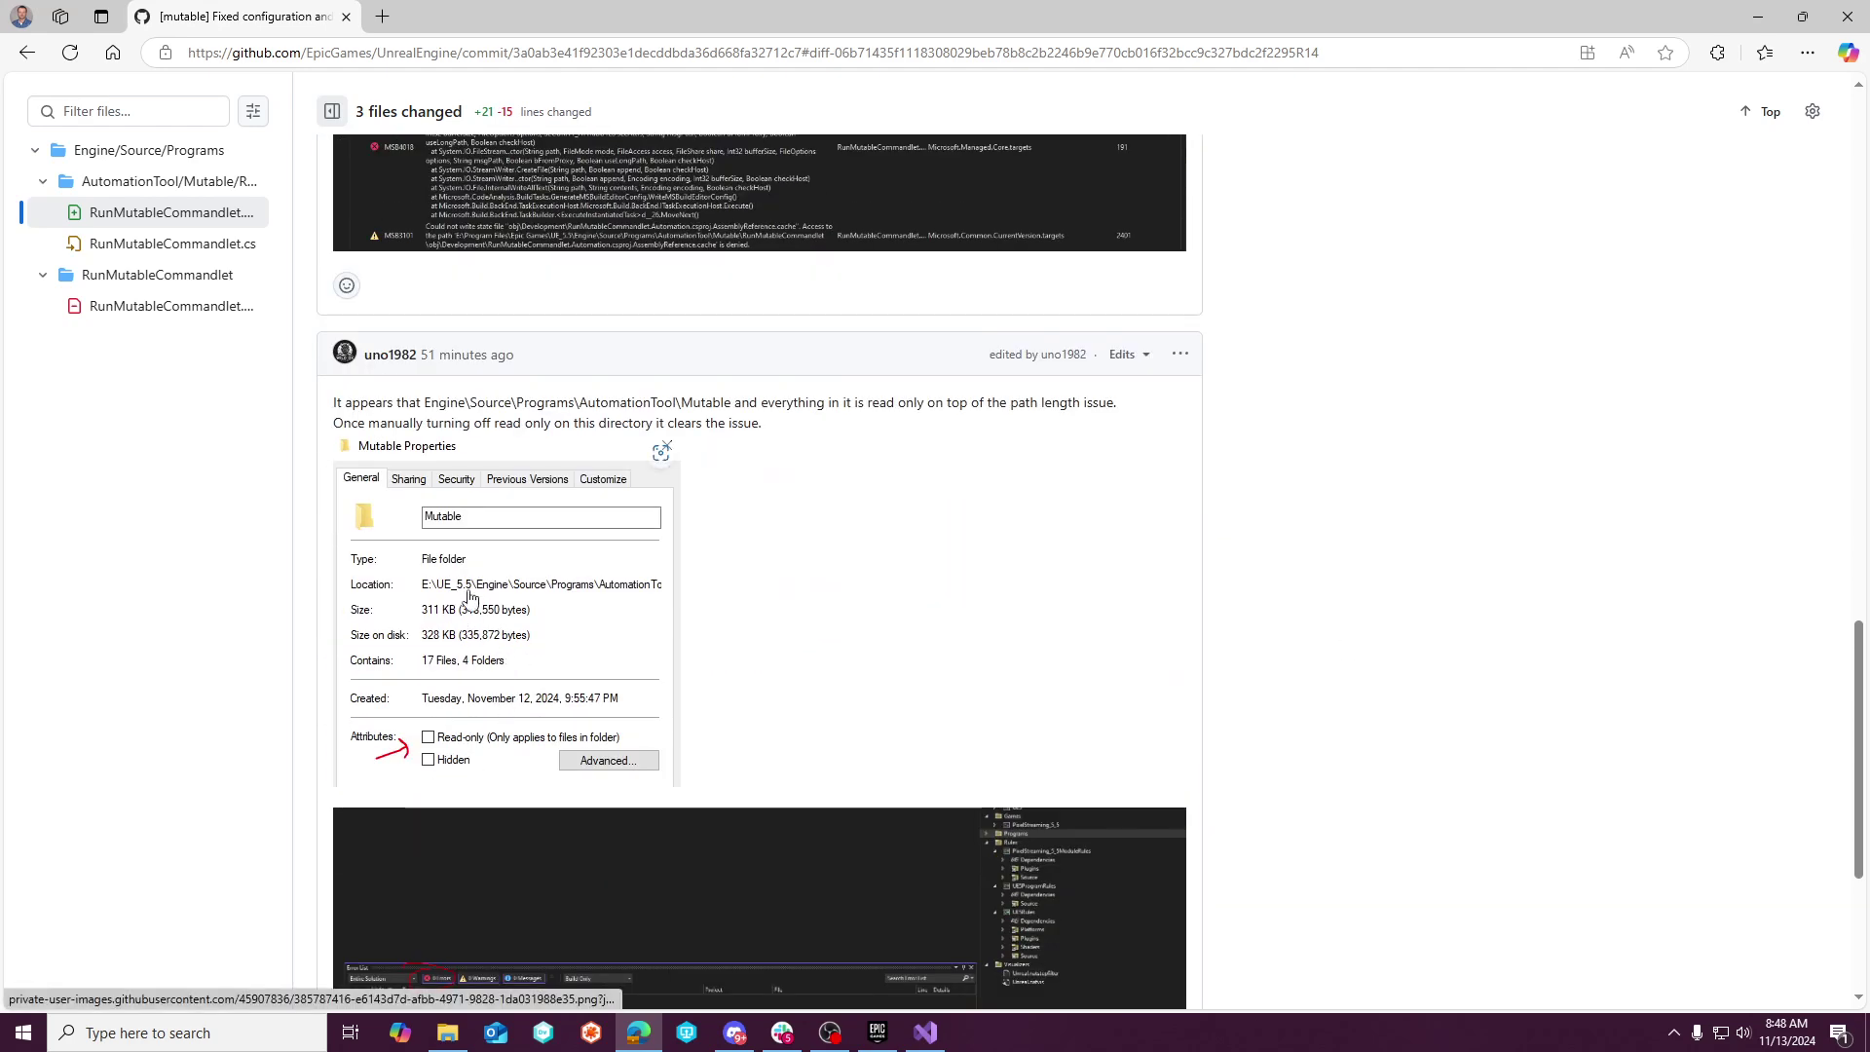
Uncheck Read-only in the Mutable folder's Properties and apply it to all subfolders and files.
key("alt+Tab")
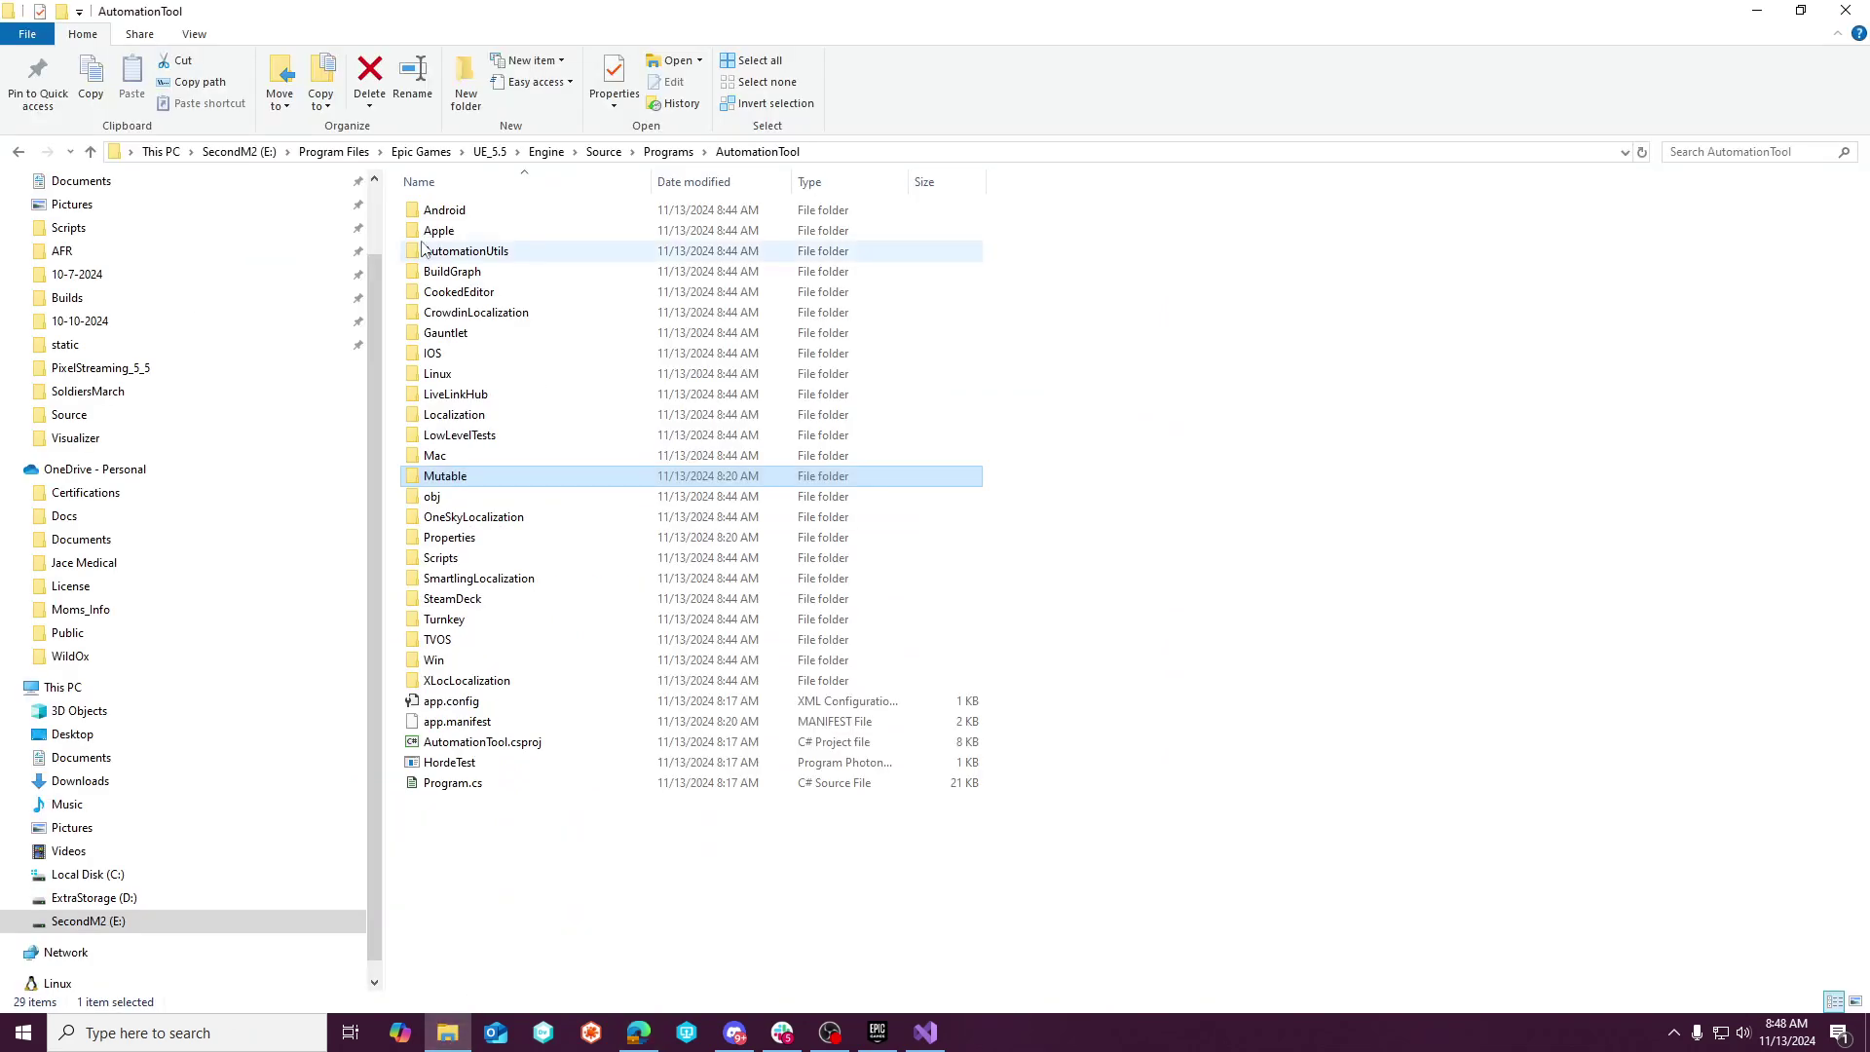
right_click(433, 477)
left_click(477, 997)
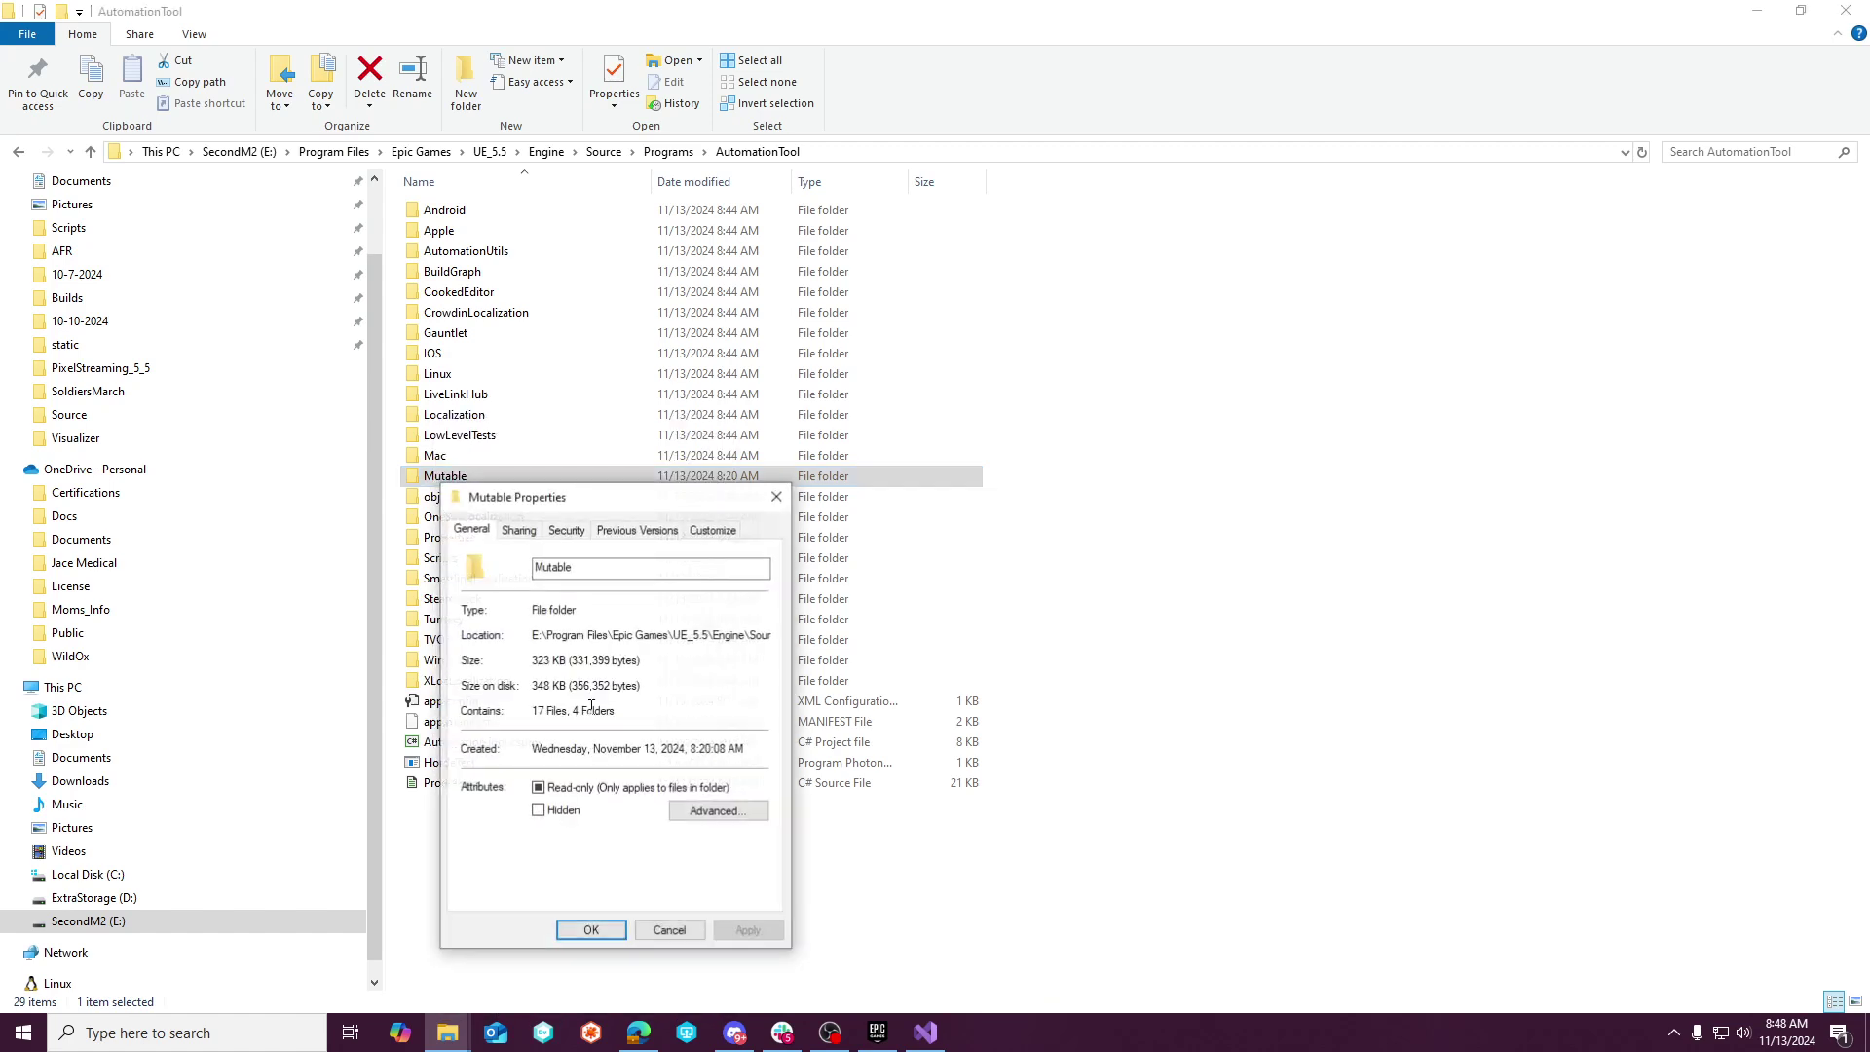
left_click(616, 818)
left_click(748, 930)
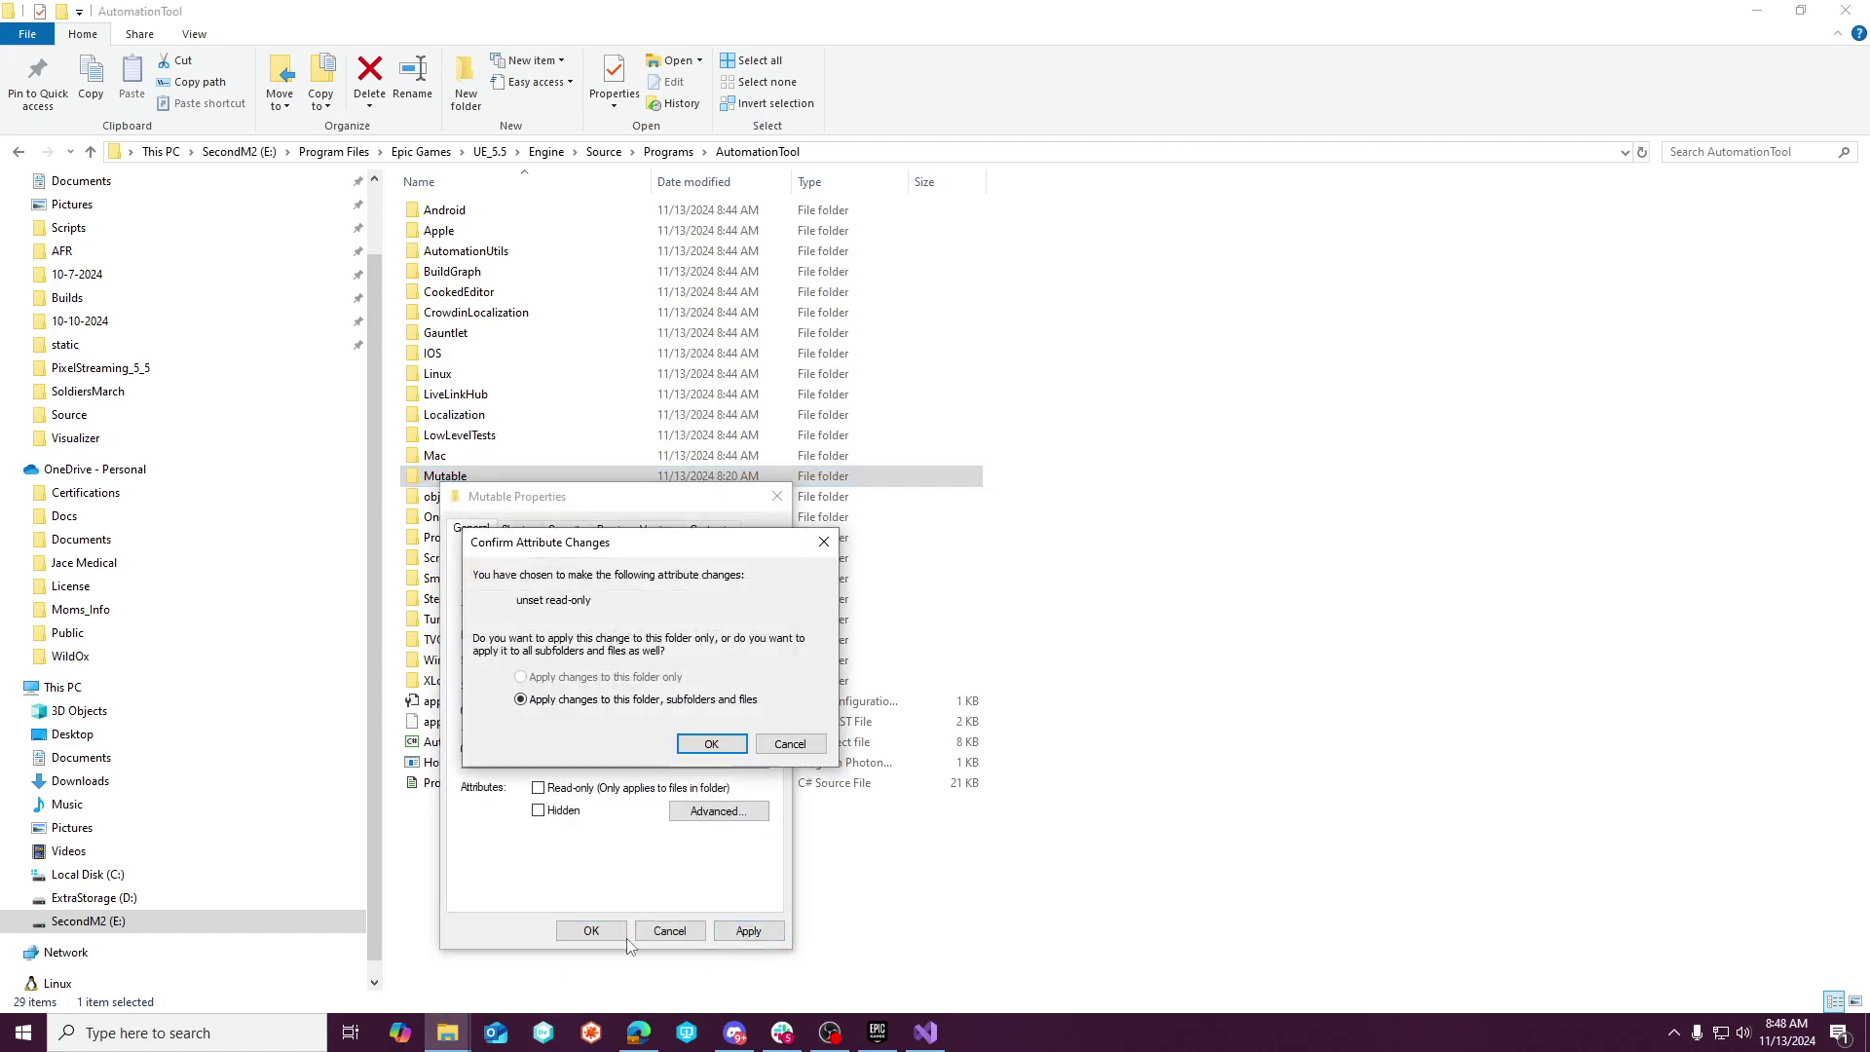
left_click(709, 741)
left_click(591, 930)
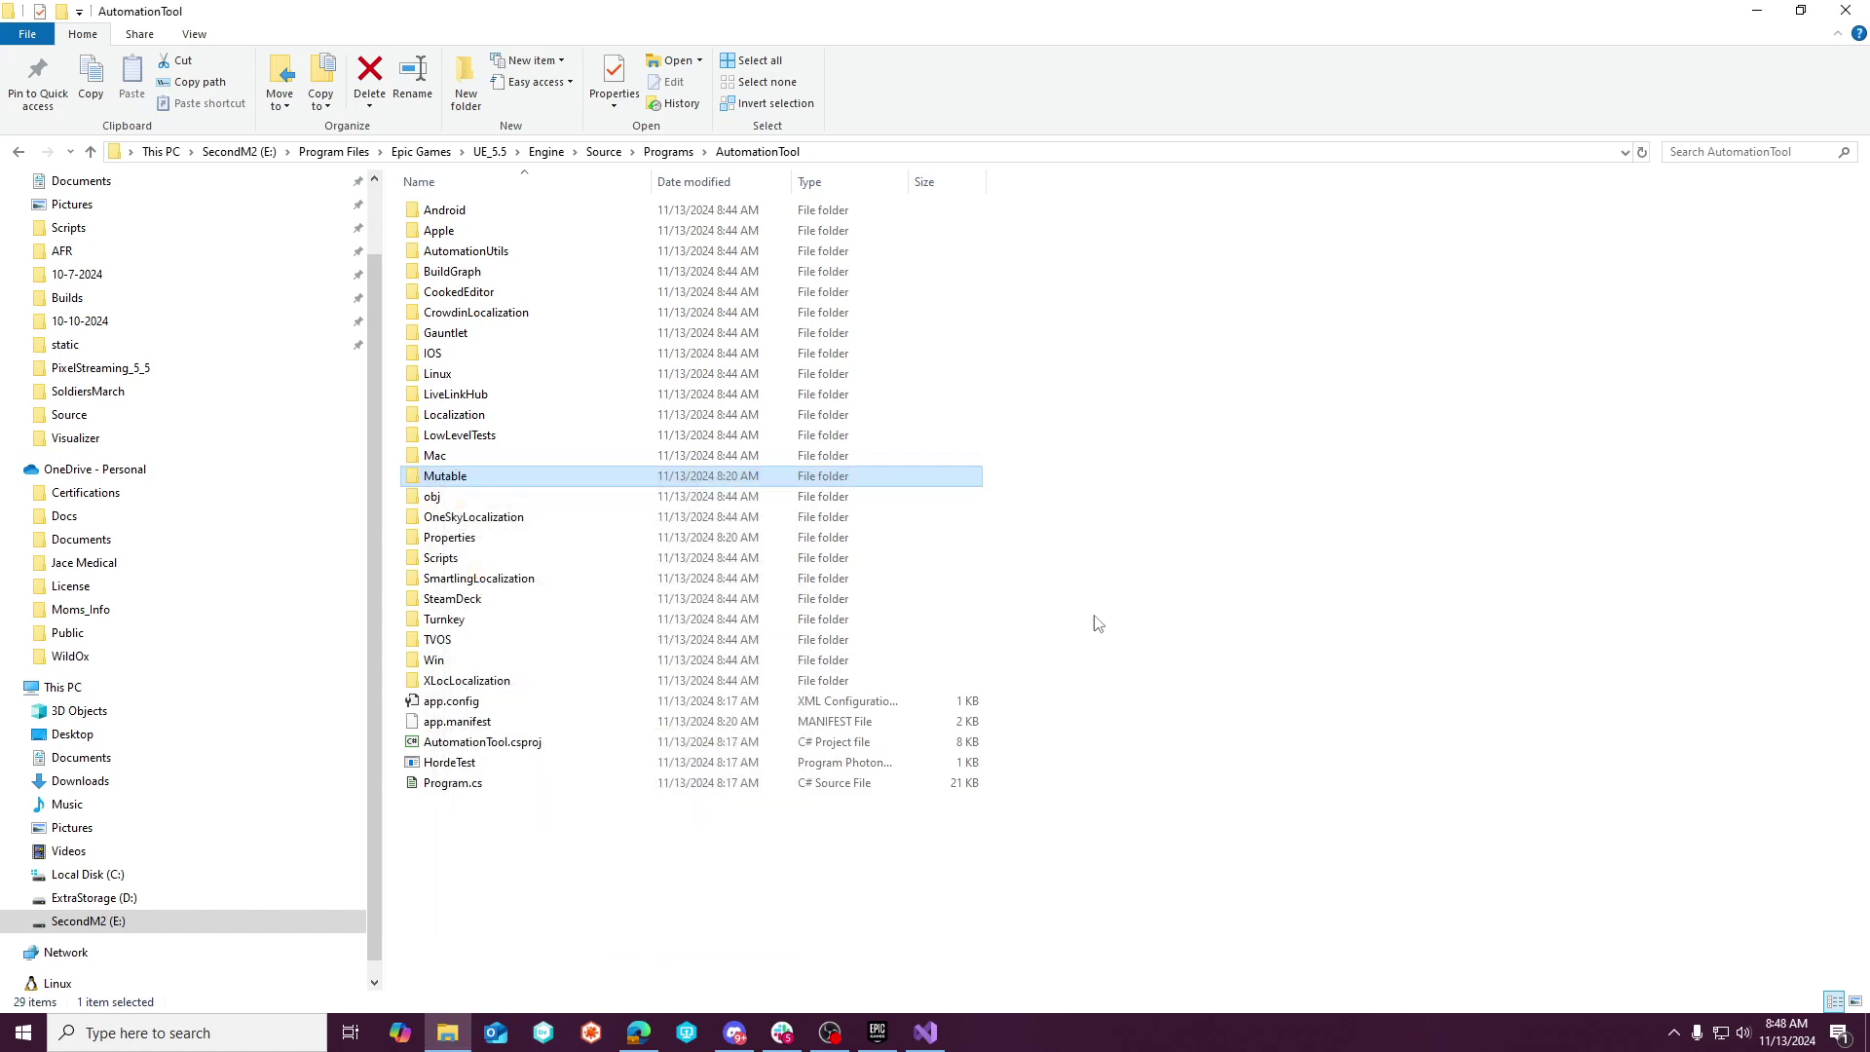
Close Visual Studio and relaunch VRExpPluginExample.sln from E:\VRExpPluginExample_5_5.
left_click(937, 1032)
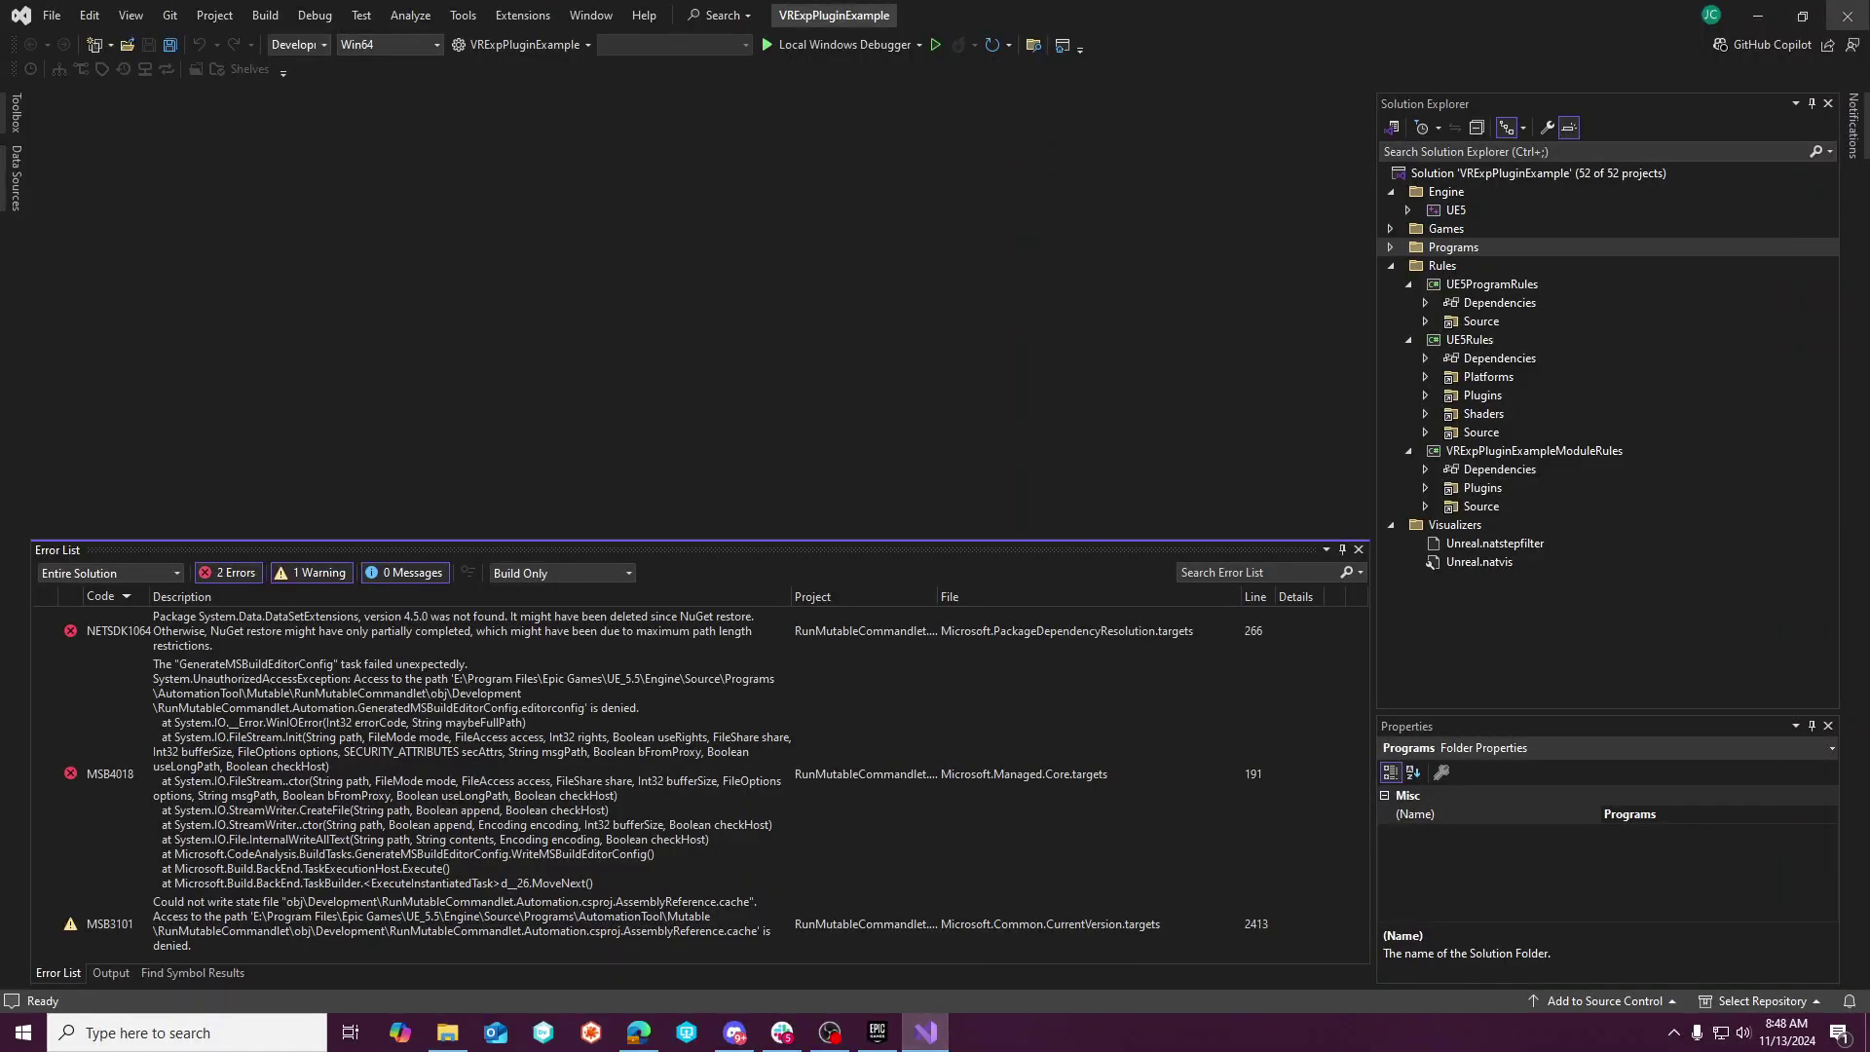
left_click(1848, 15)
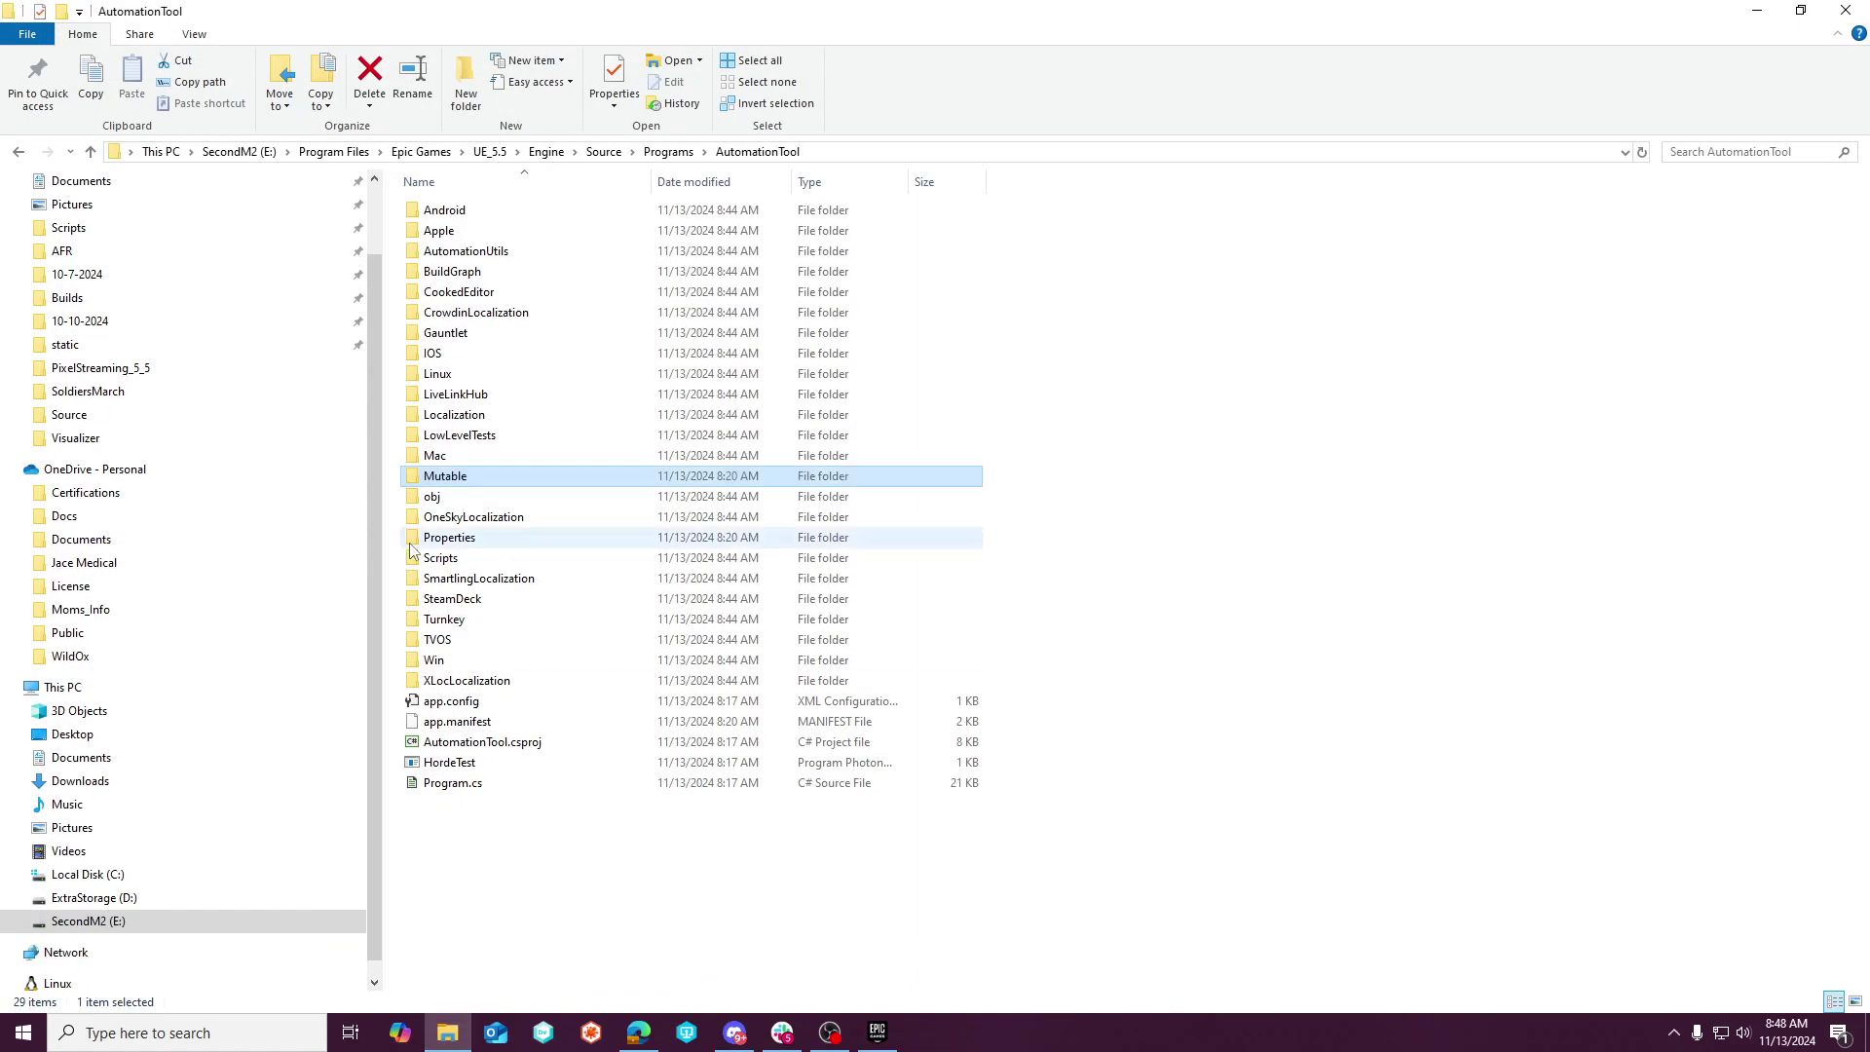
left_click(109, 921)
double_click(478, 863)
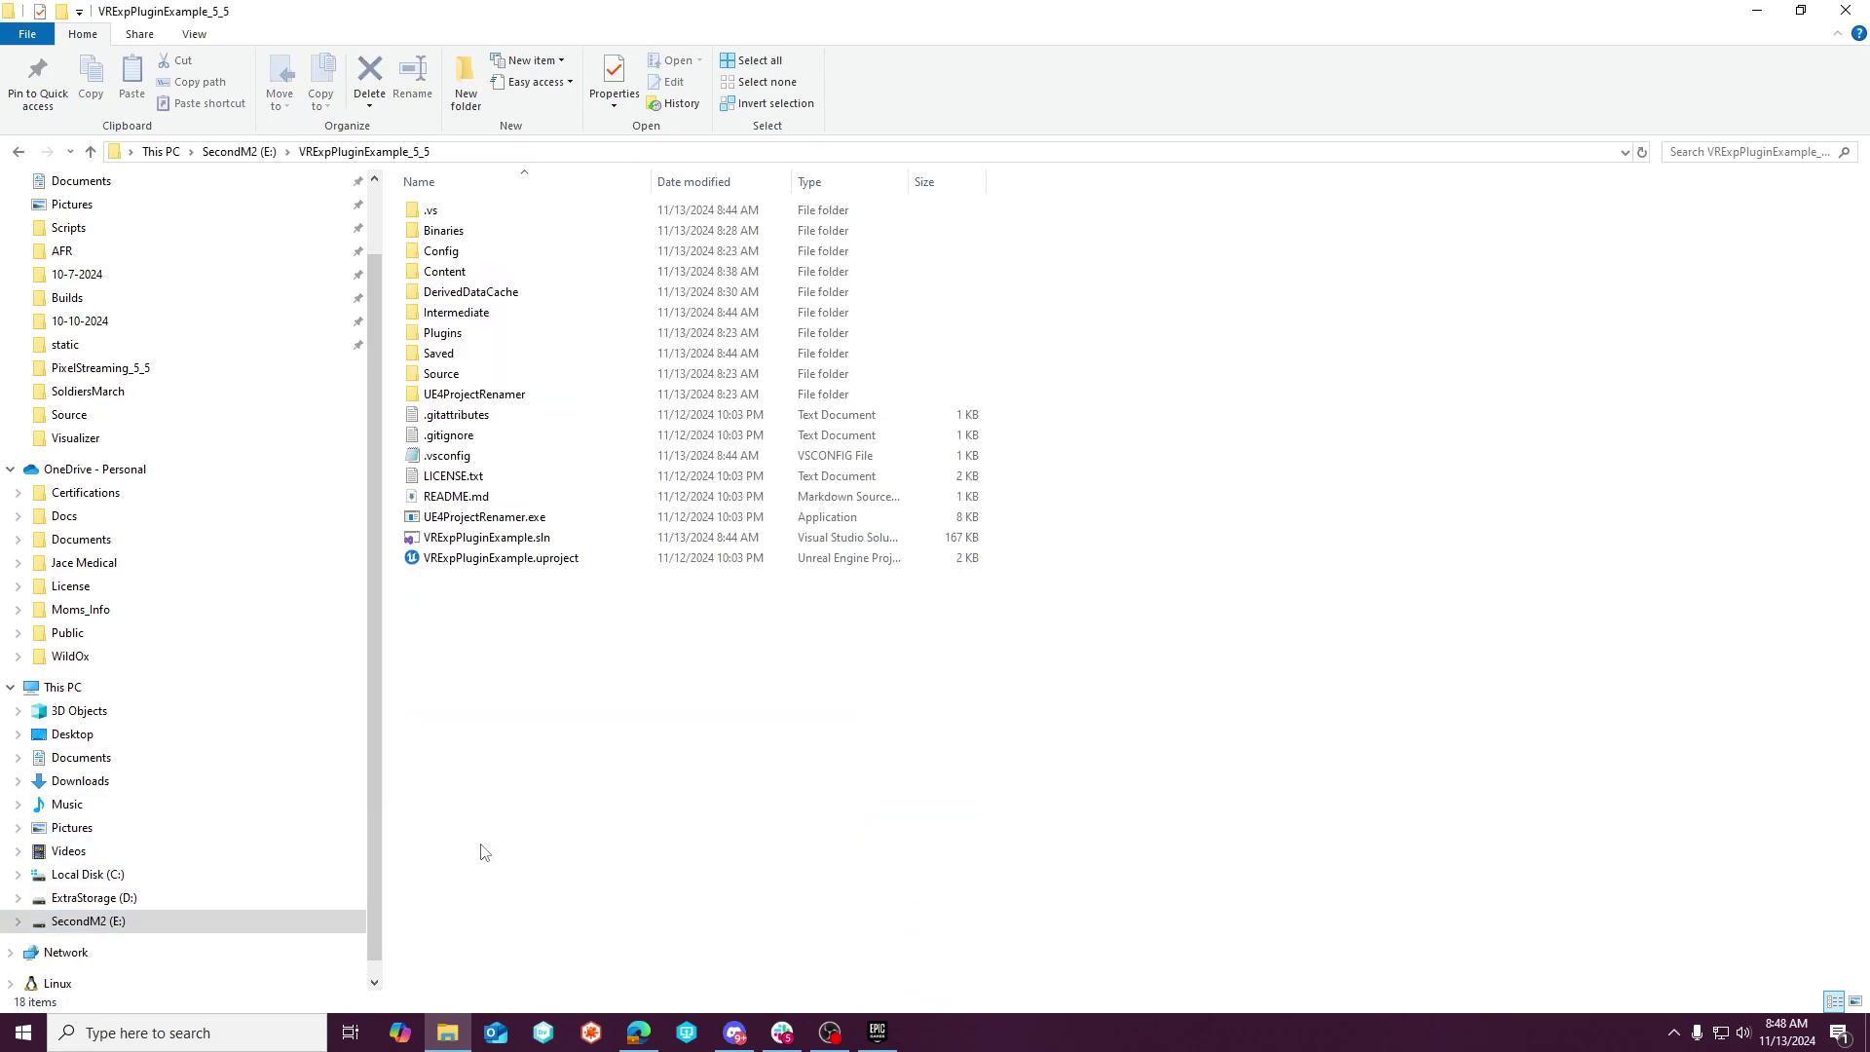
double_click(482, 538)
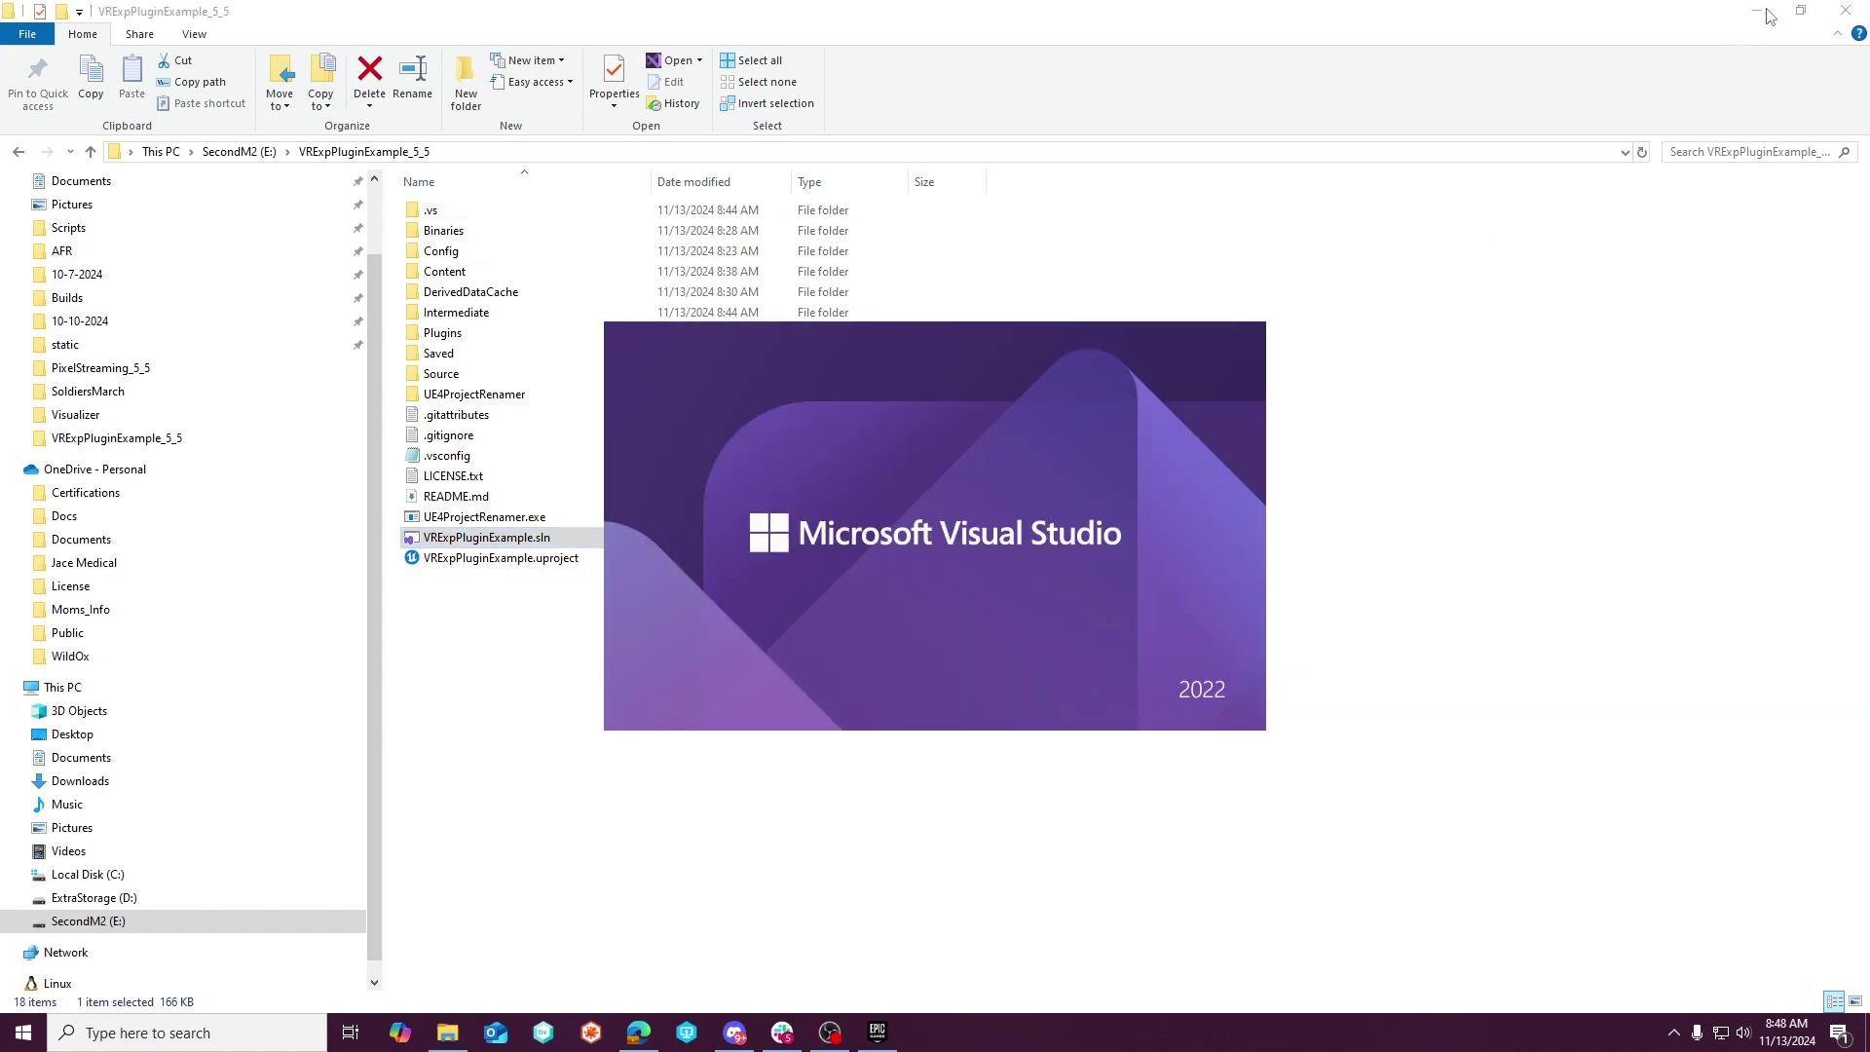
key("alt+Tab")
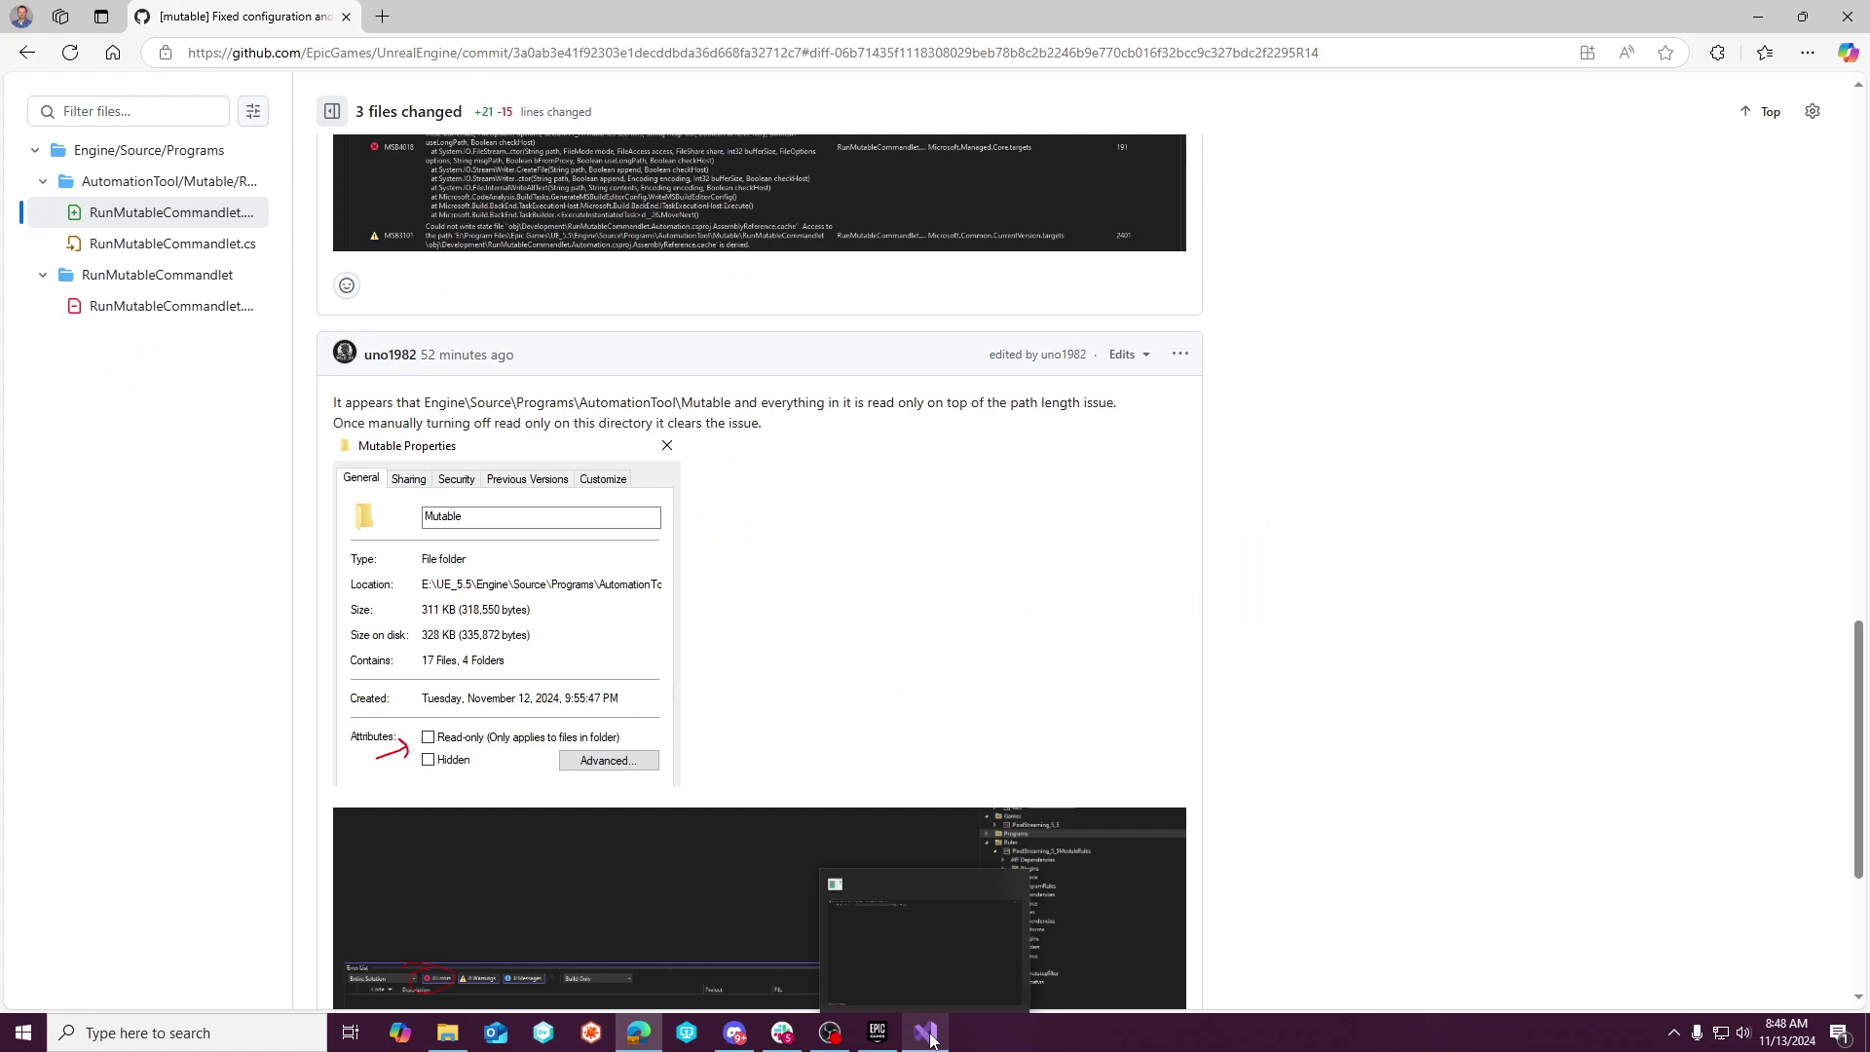
Check the reloaded solution's output and Error List show 0 errors, then go back to the GitHub commit.
mouse_move(930, 1039)
left_click(937, 968)
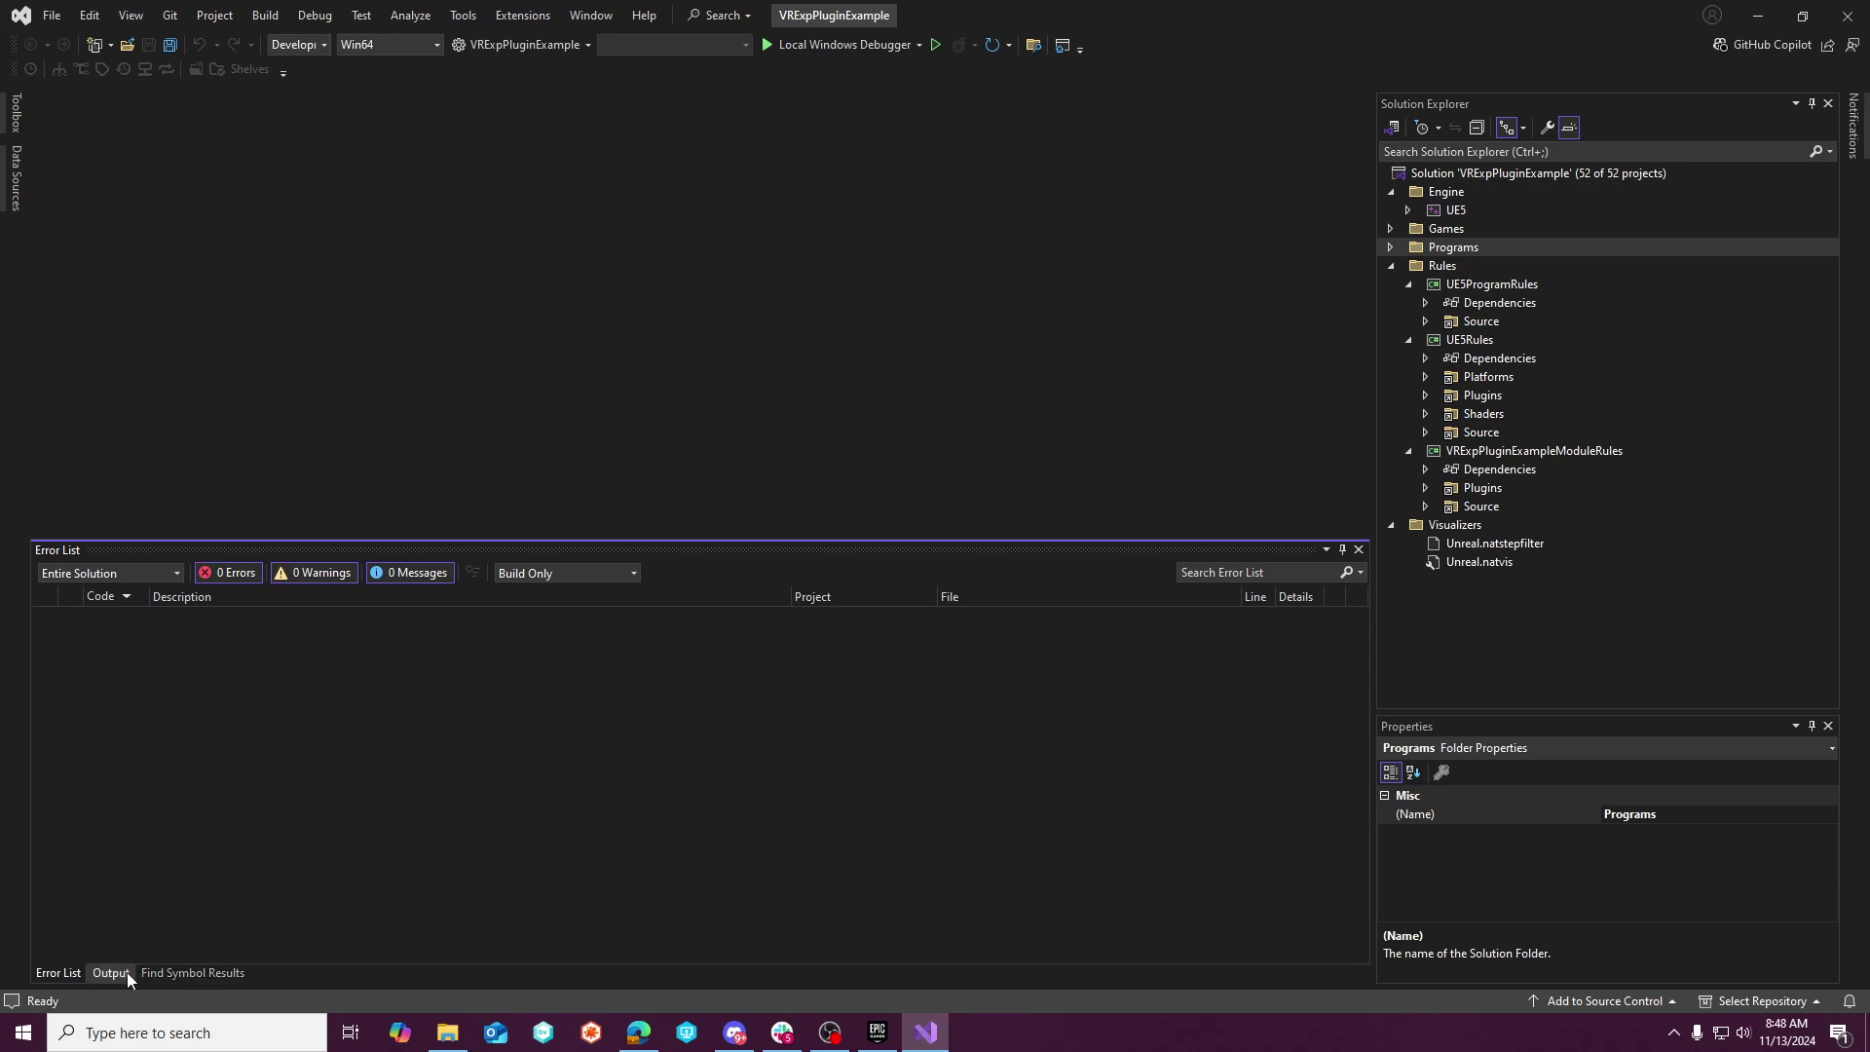
left_click(175, 972)
left_click(78, 974)
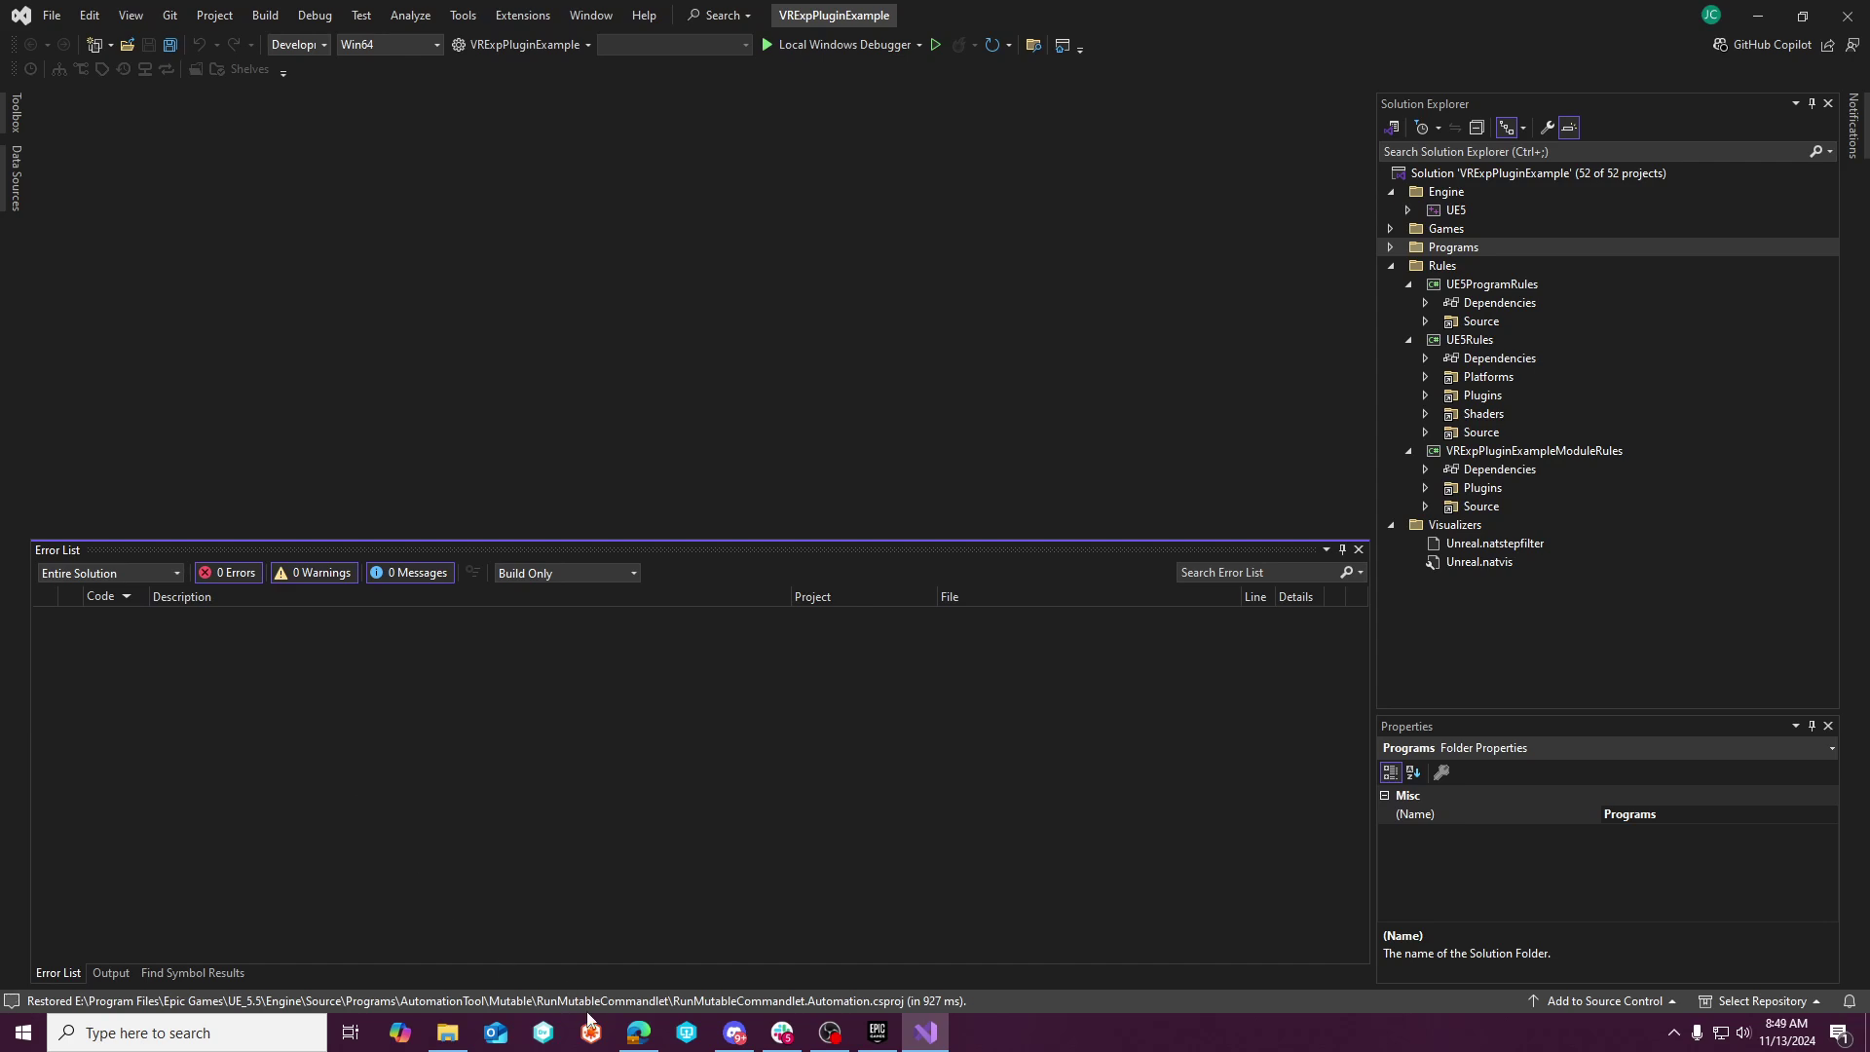
left_click(638, 1032)
scroll(766, 536, "up", 15)
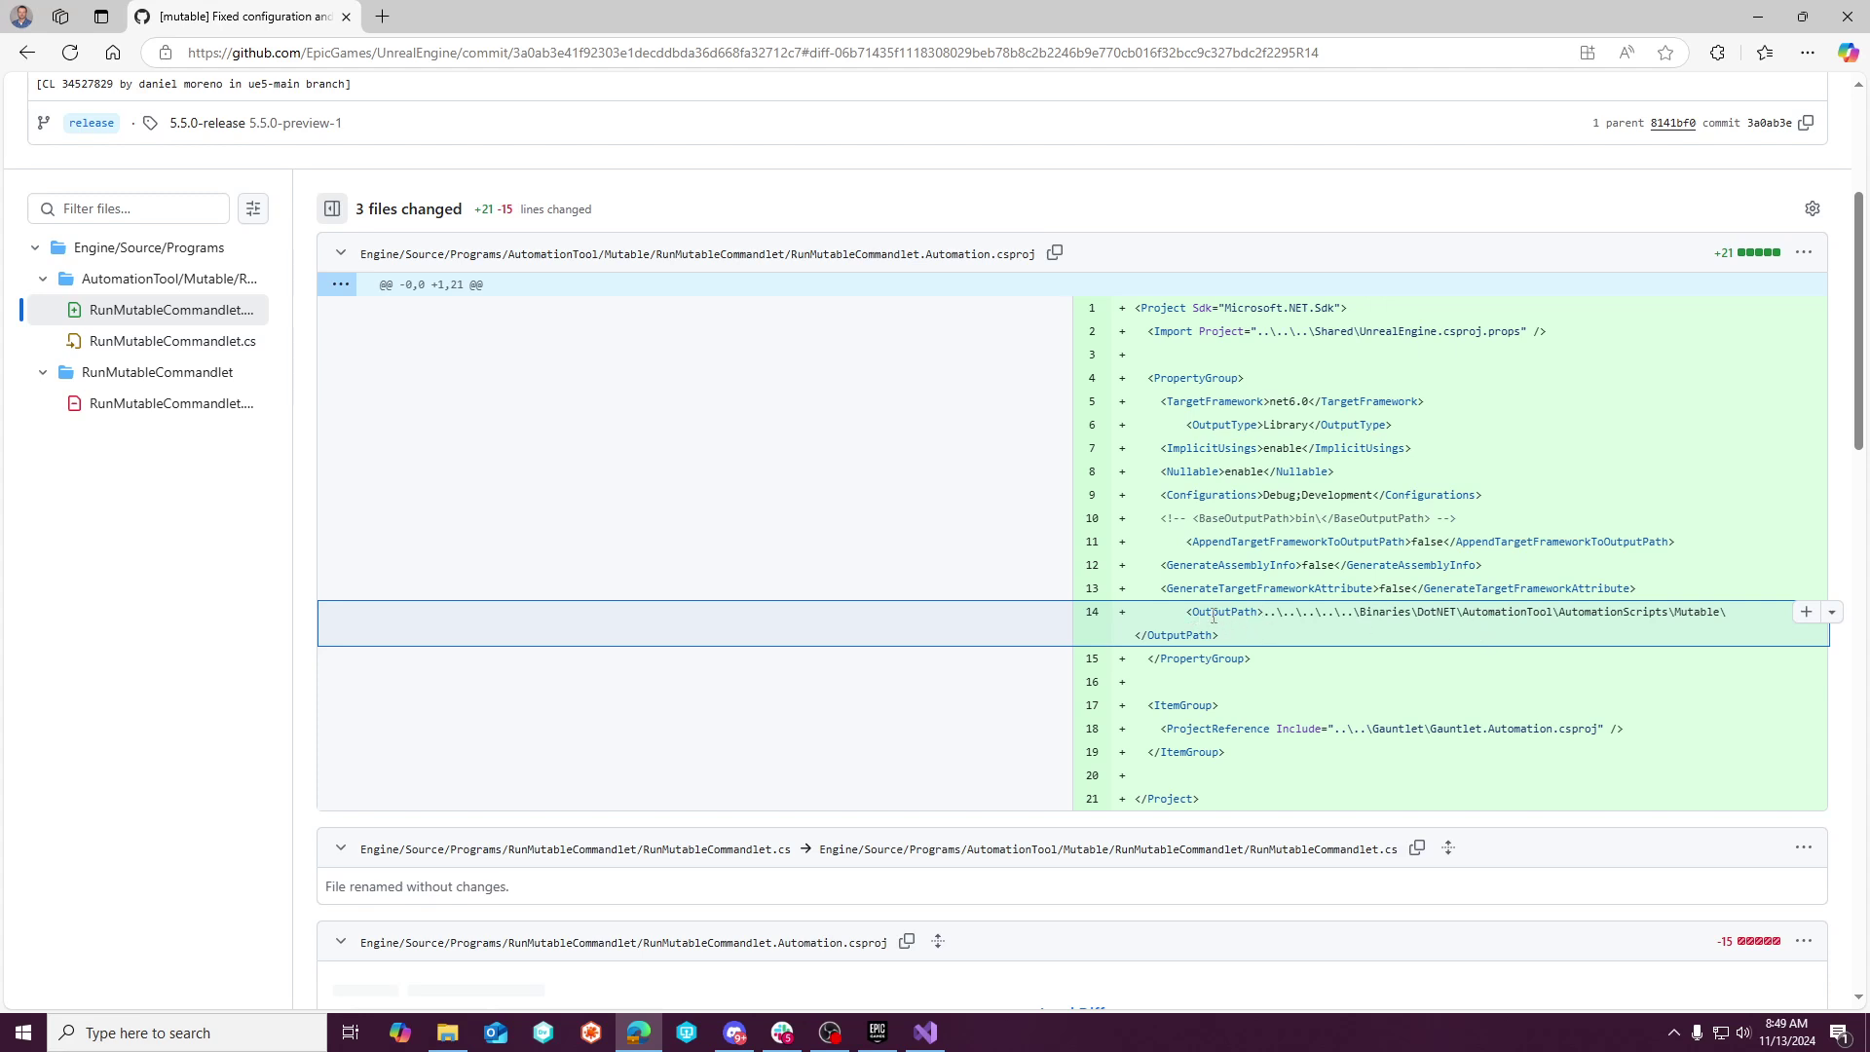
Scroll from the csproj diff down to the comment with the Mutable Properties and Error List screenshots.
scroll(1213, 616, "down", 15)
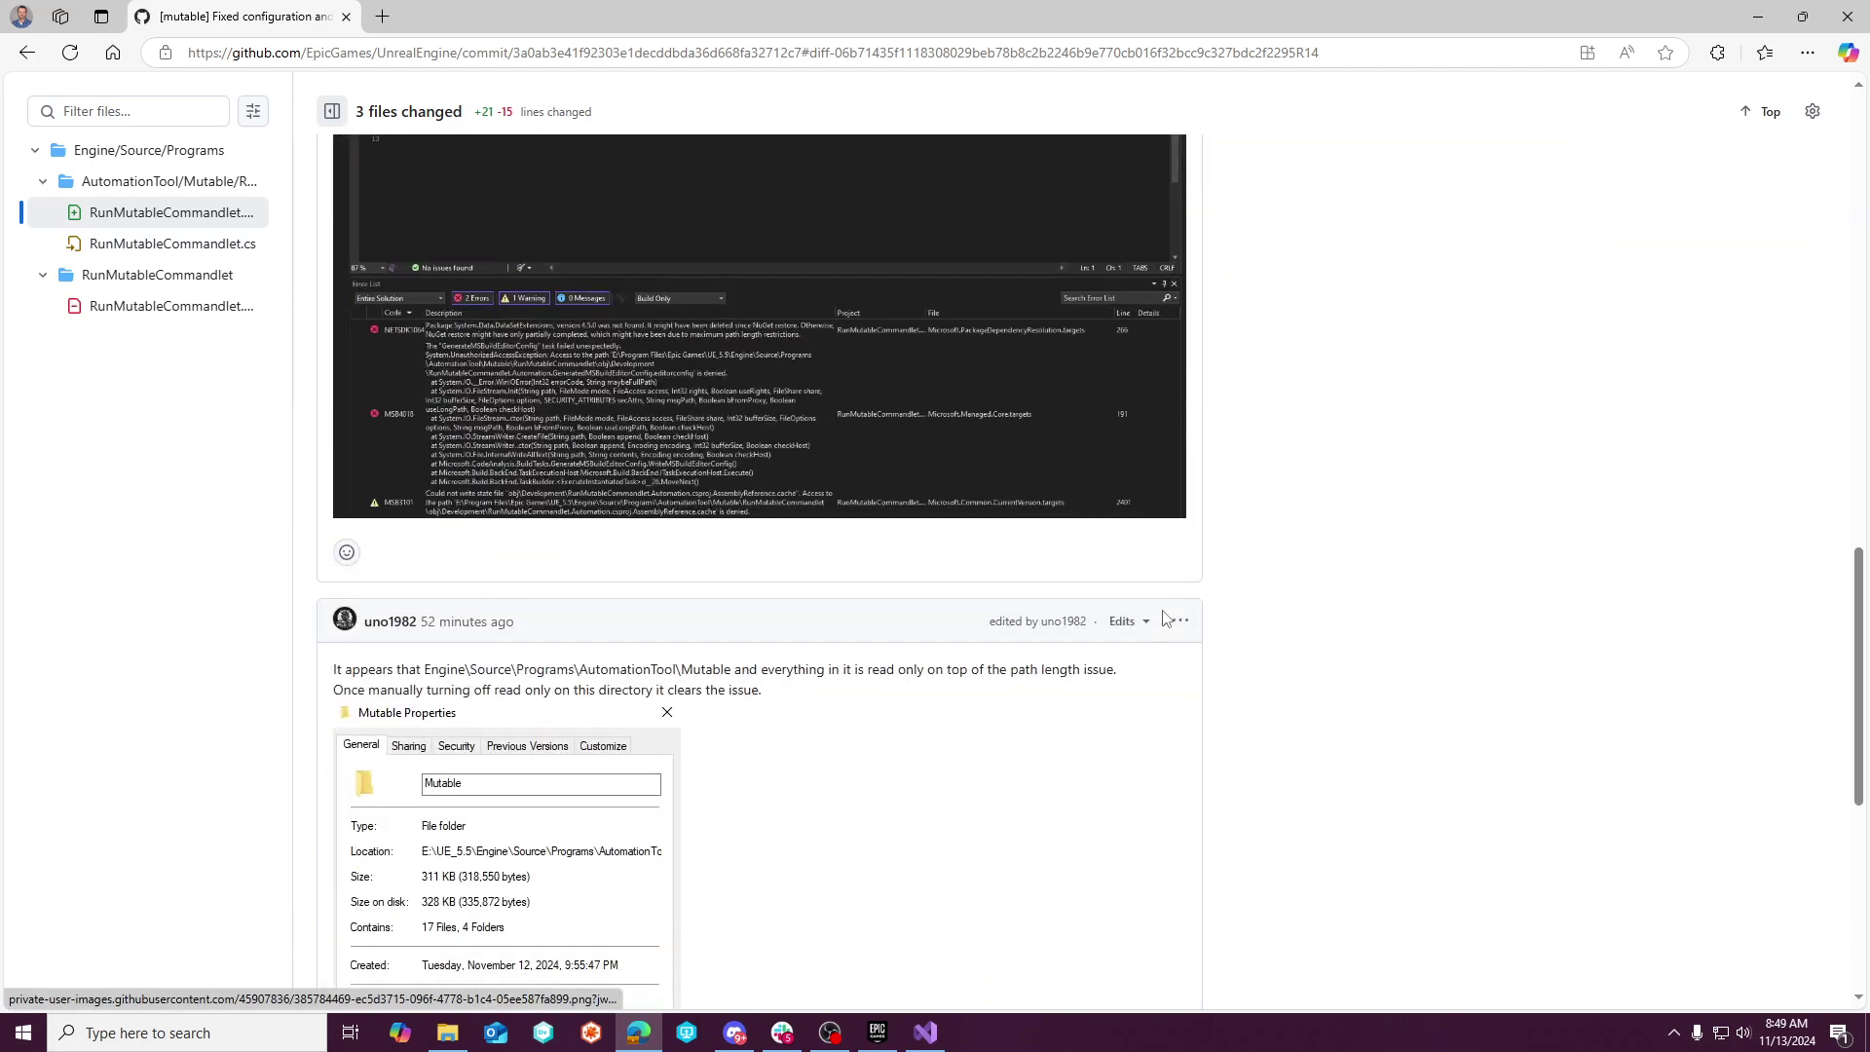
scroll(1166, 619, "down", 6)
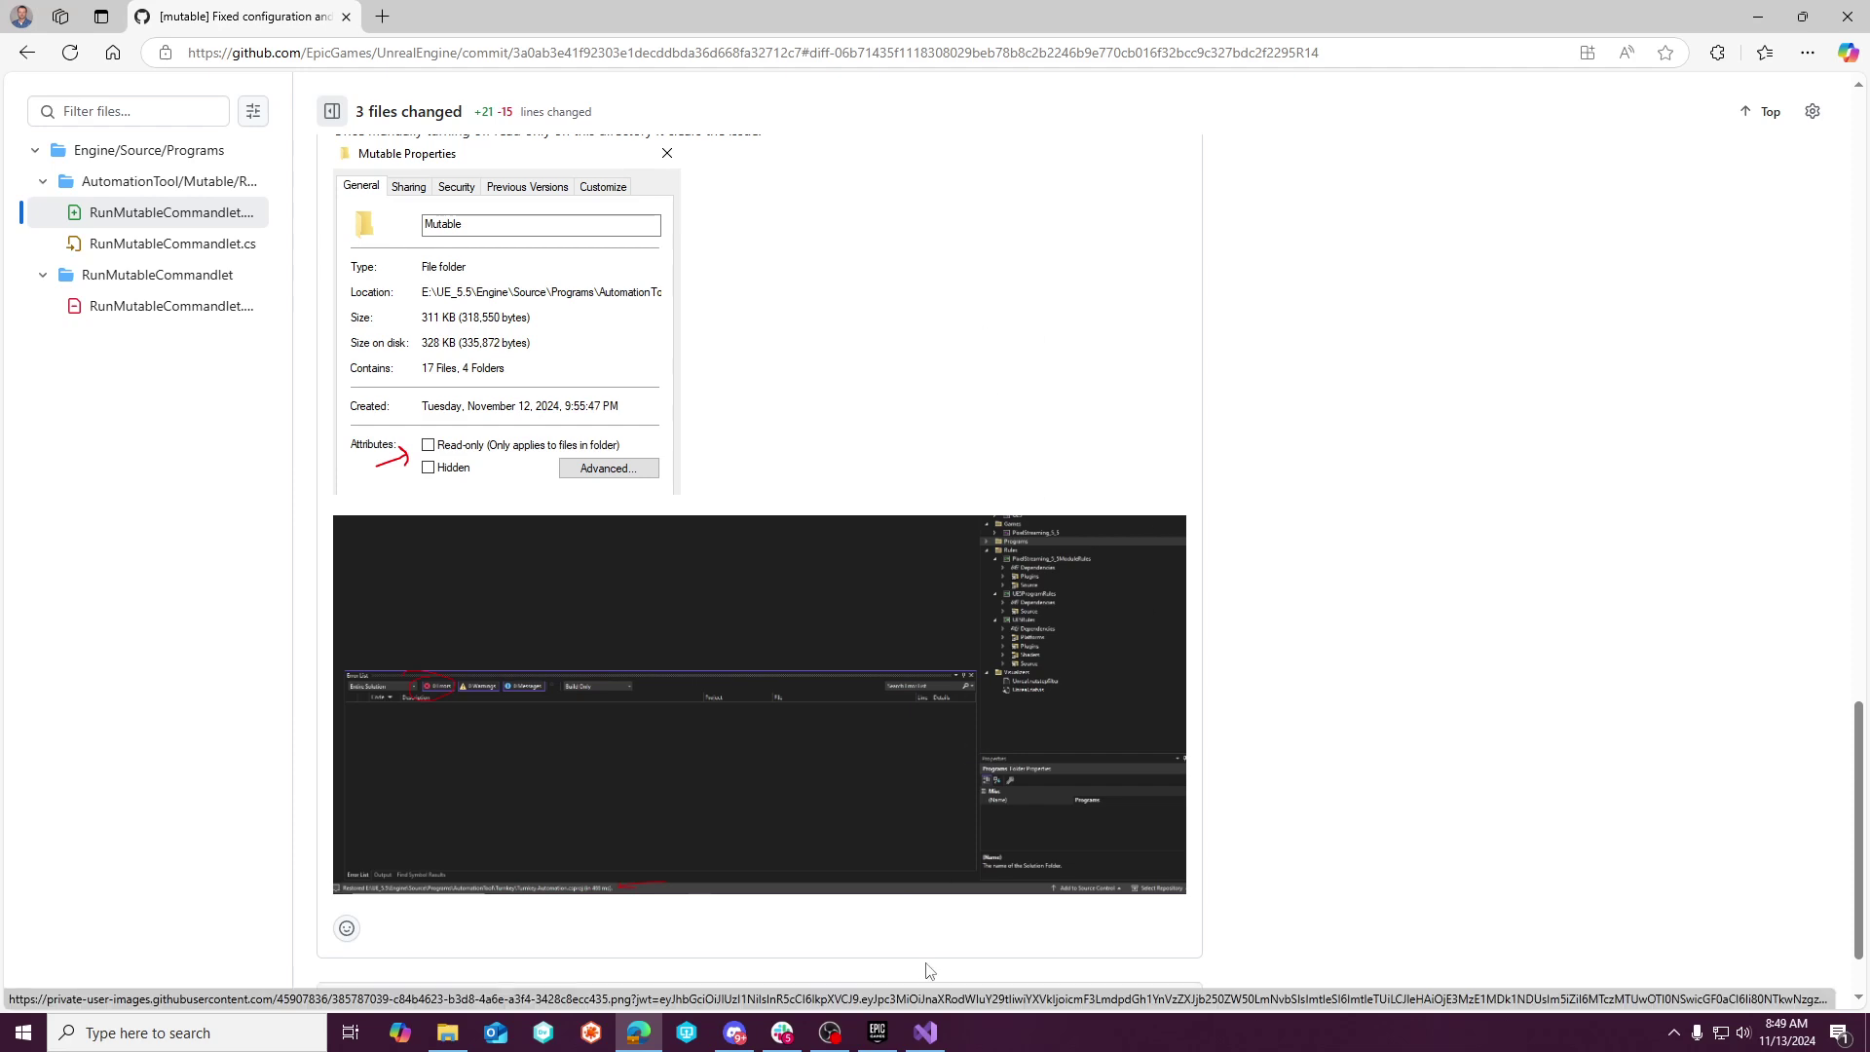
Switch back to Visual Studio to view the VRExpPluginExample error list at 0 errors.
left_click(925, 1032)
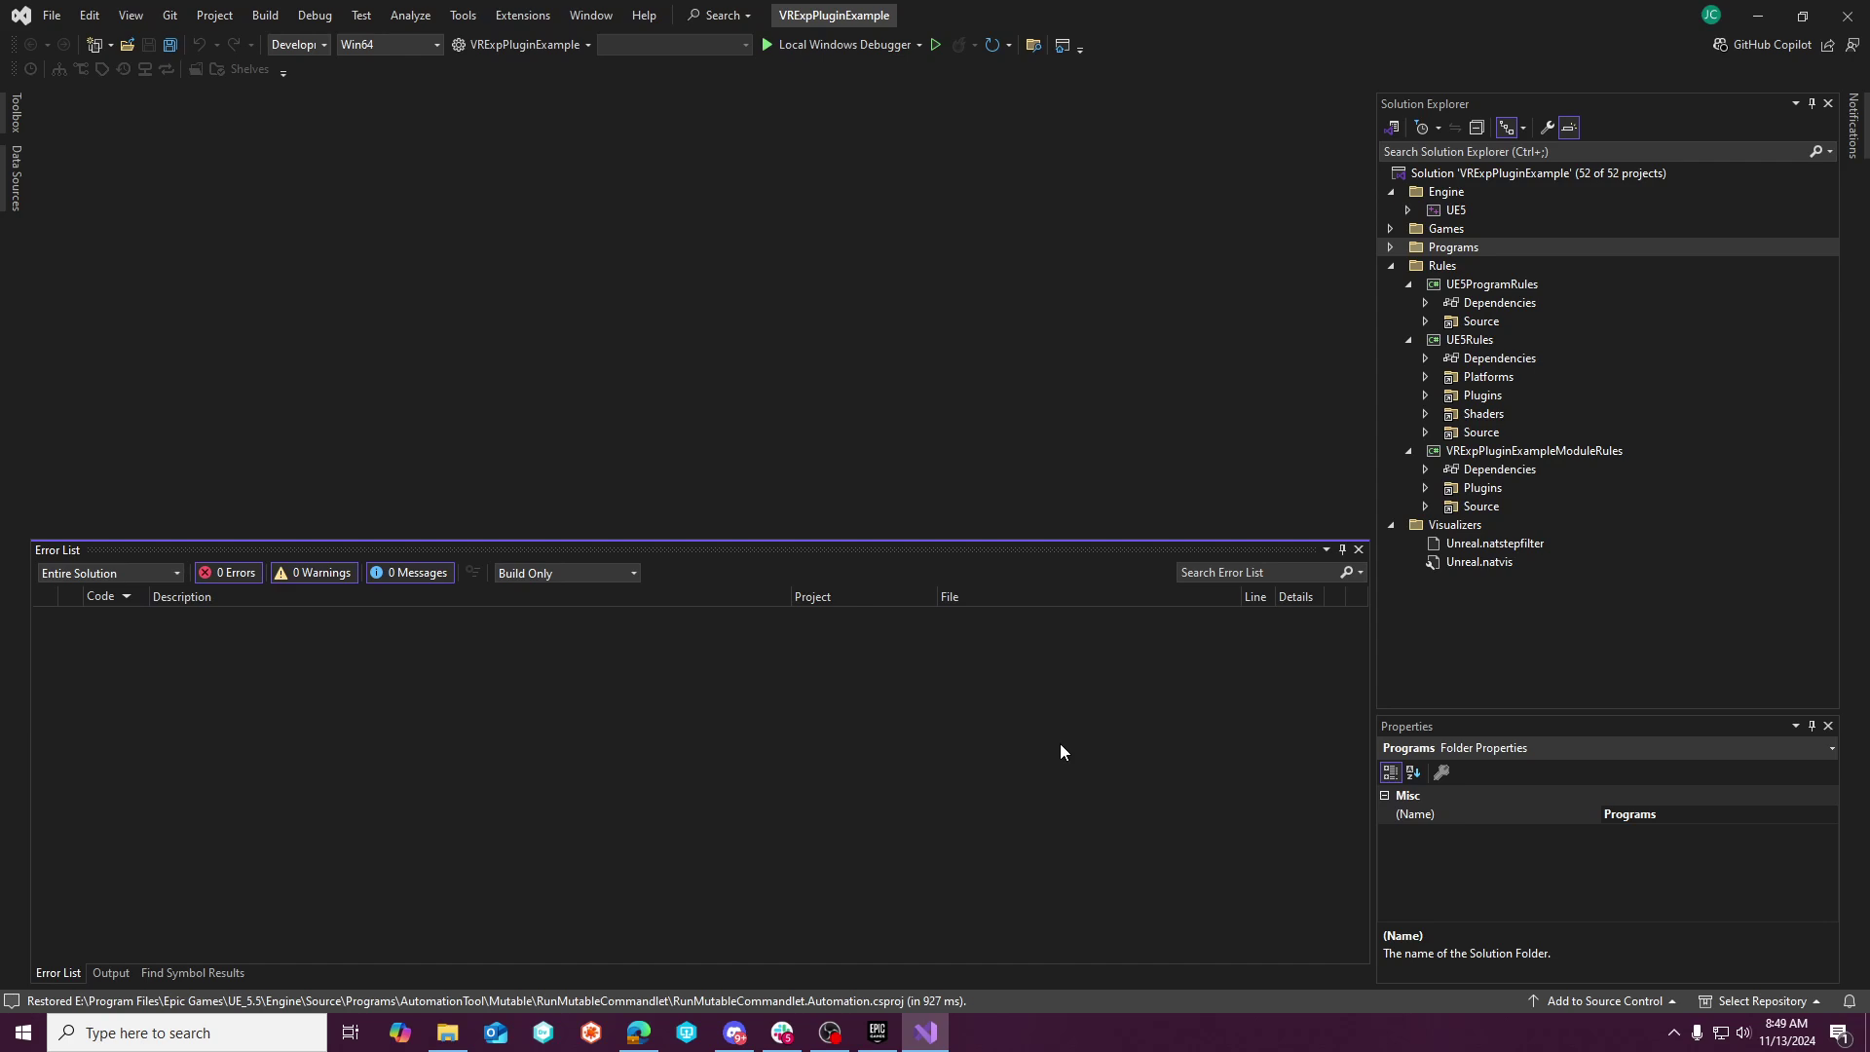